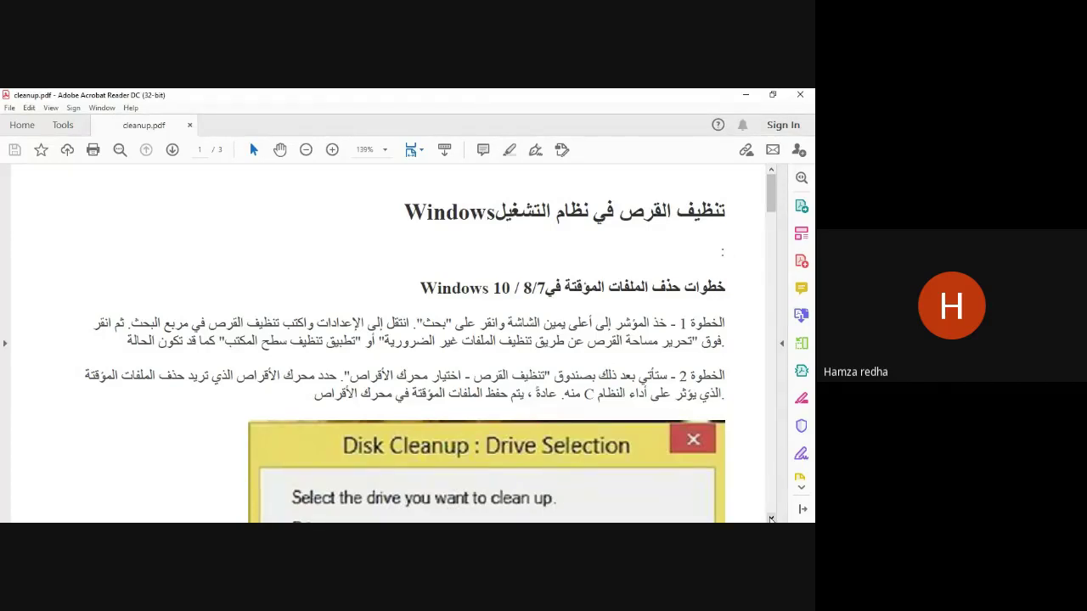
Read through the Windows disk cleanup instructions in cleanup.pdf to the end of the document
scroll(653, 248, down, 2)
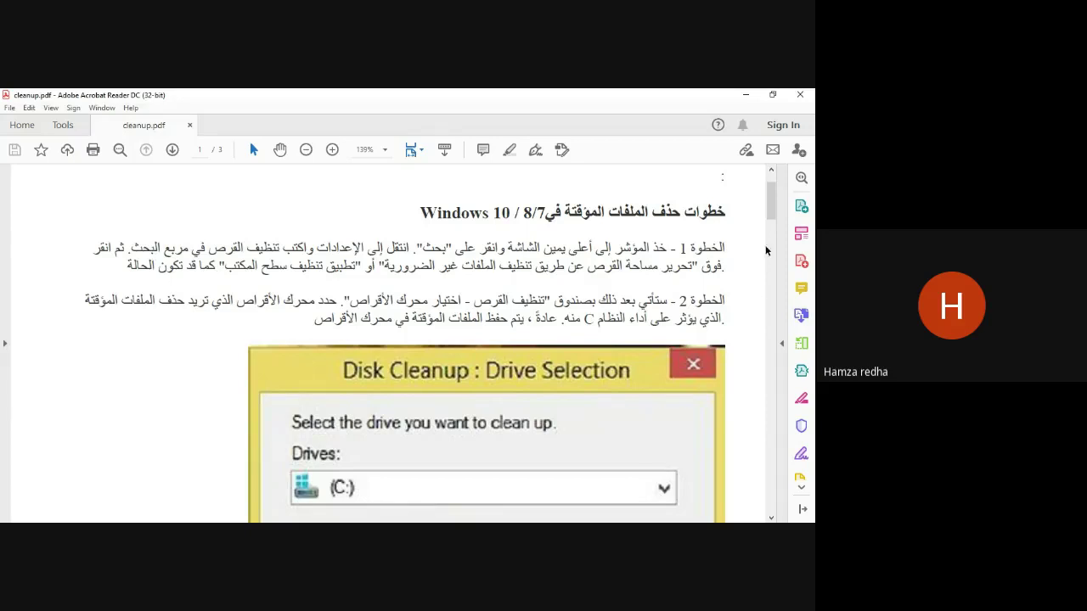
mouse_move(770, 215)
mouse_down()
mouse_move(771, 229)
mouse_move(772, 220)
mouse_up()
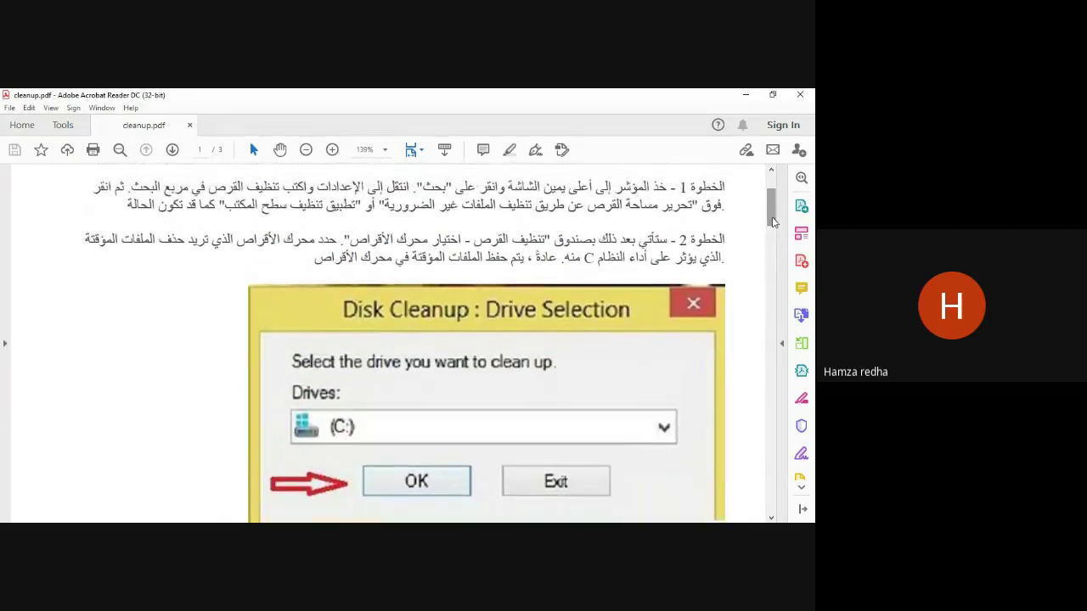
triple_click(724, 207)
drag(624, 204, 427, 205)
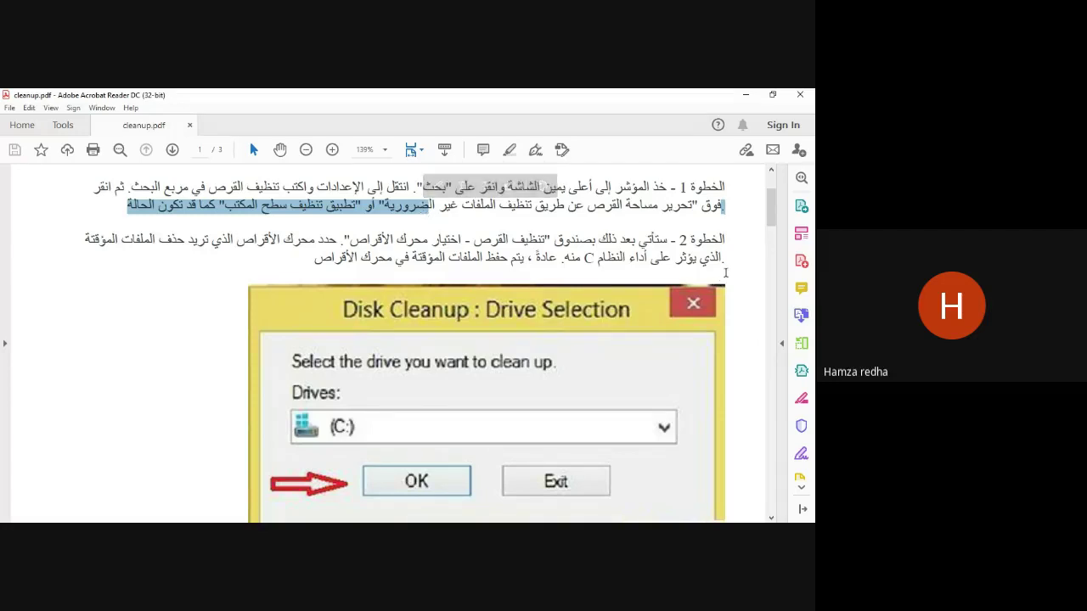
click(726, 240)
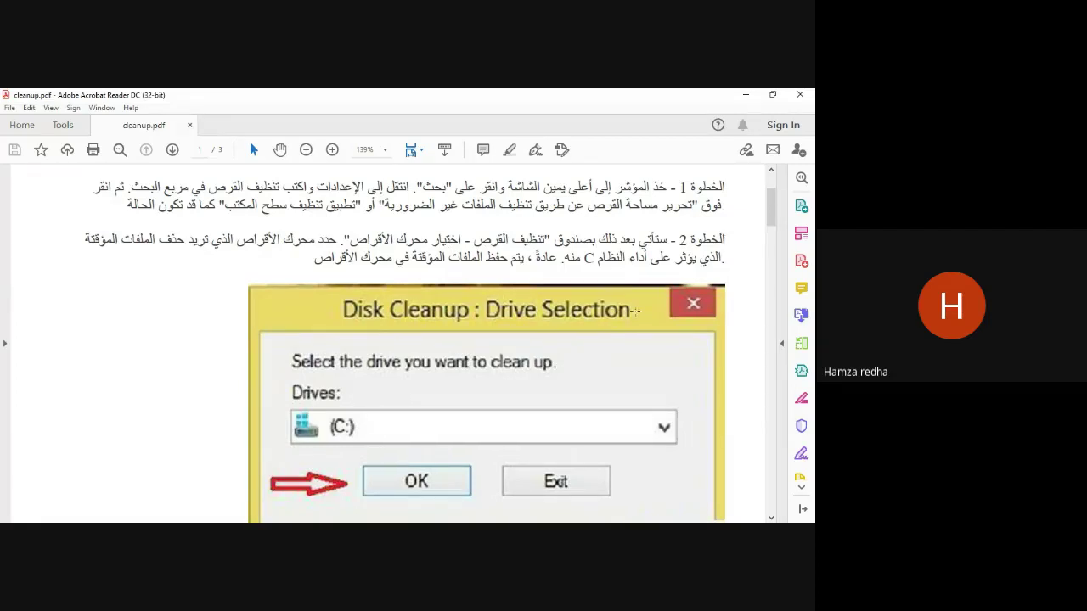
scroll(776, 238, down, 5)
scroll(776, 238, down, 1)
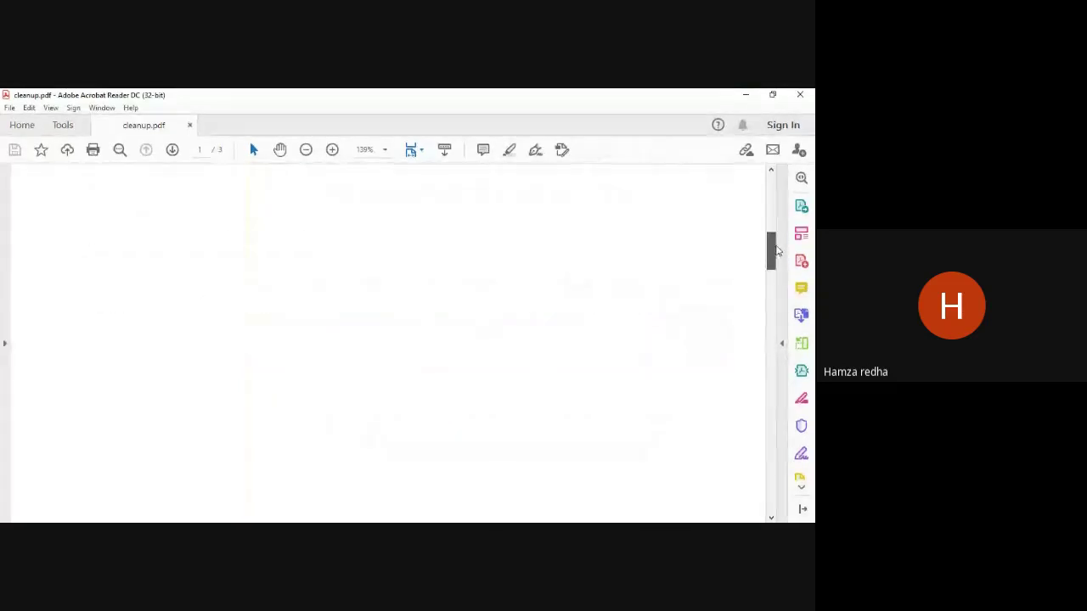
drag(776, 240, 769, 510)
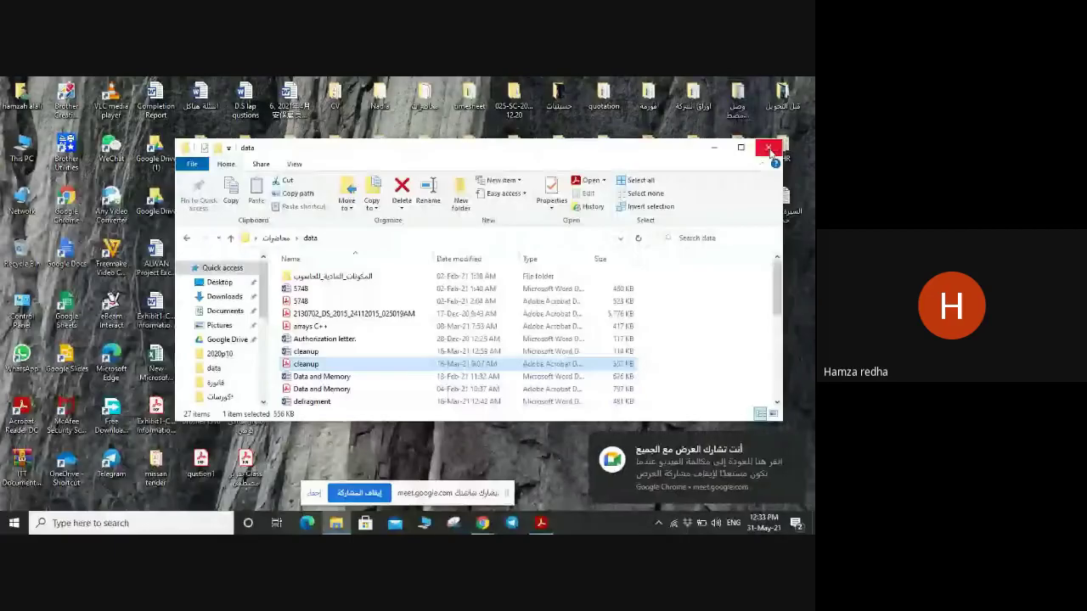
Open This PC in a maximized window and select Local Disk (C:)
double_click(30, 151)
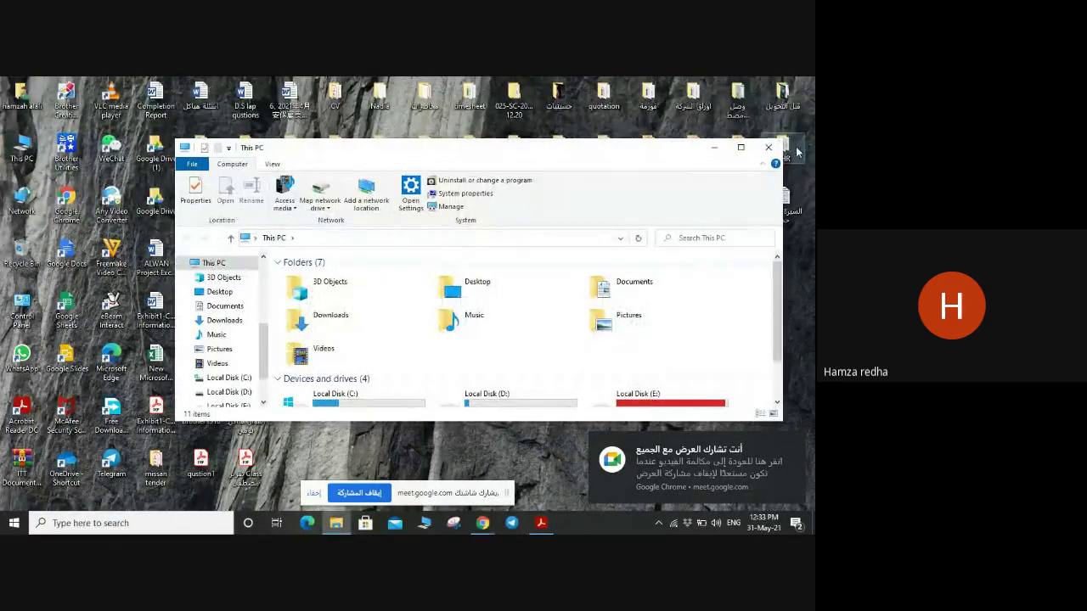
click(742, 149)
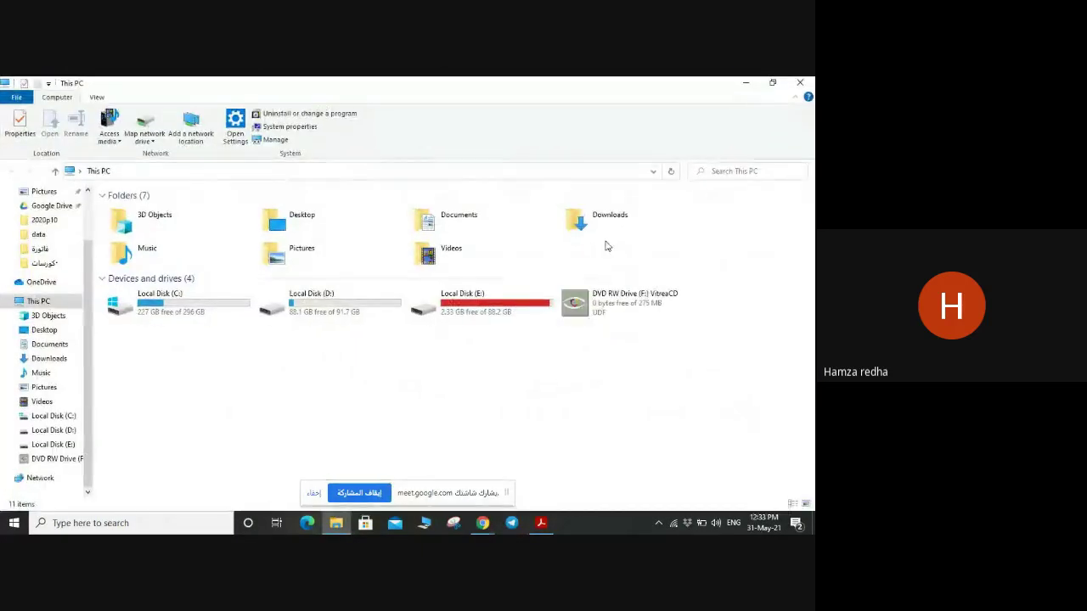
click(194, 304)
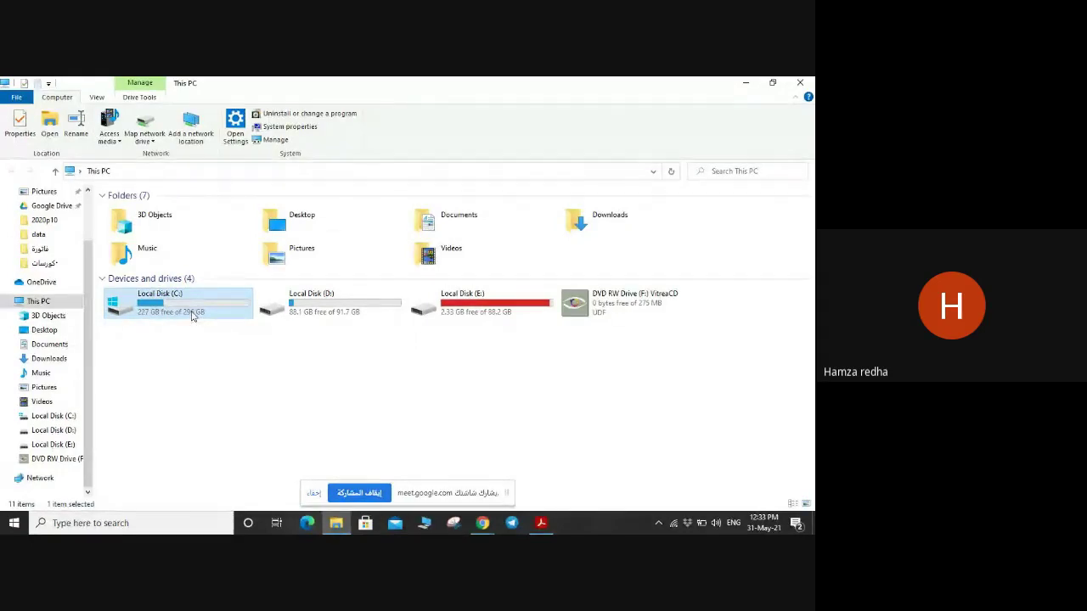
Open the properties of Local Disk (C:) and move the dialog clear of the drive's entry
right_click(192, 317)
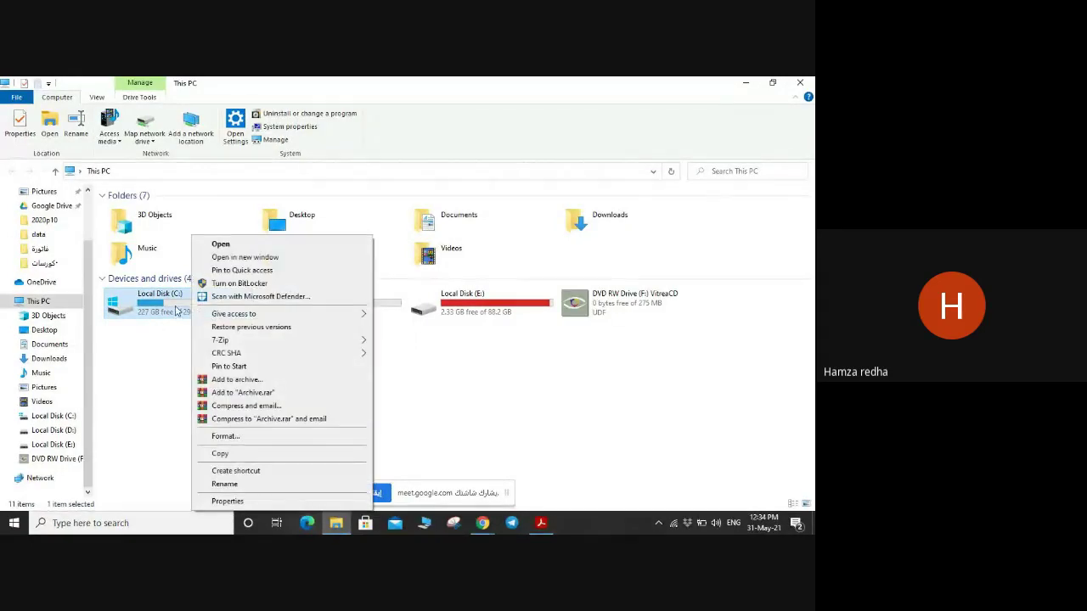
right_click(174, 308)
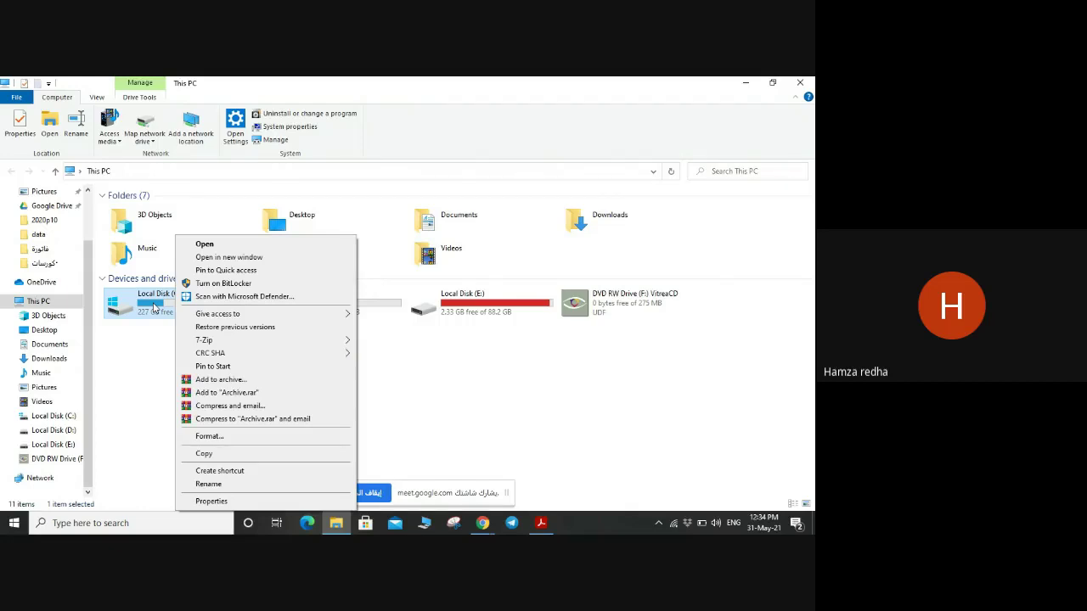
click(480, 522)
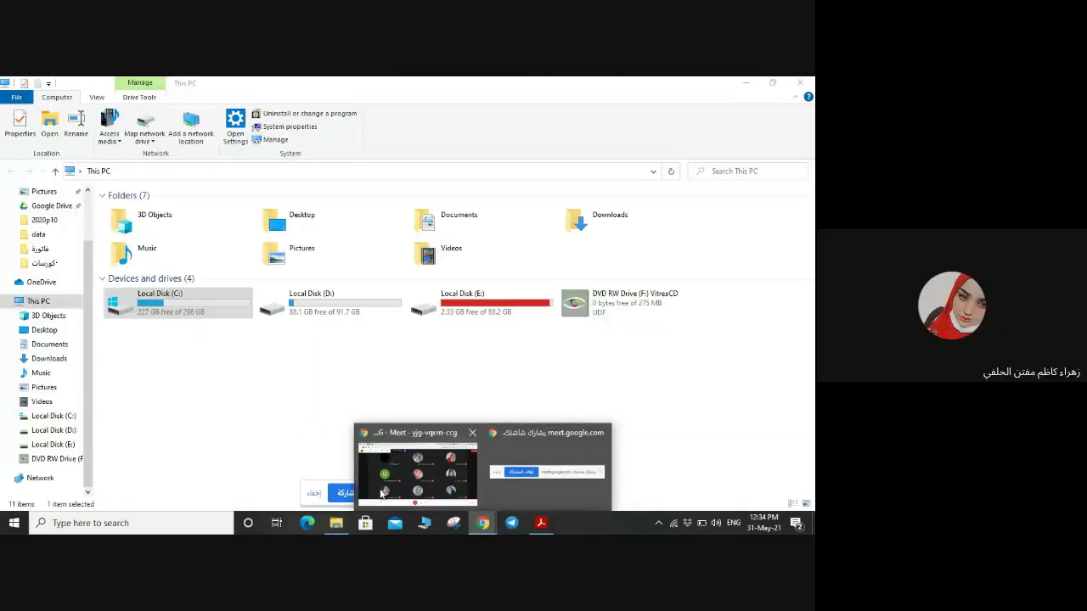
click(176, 316)
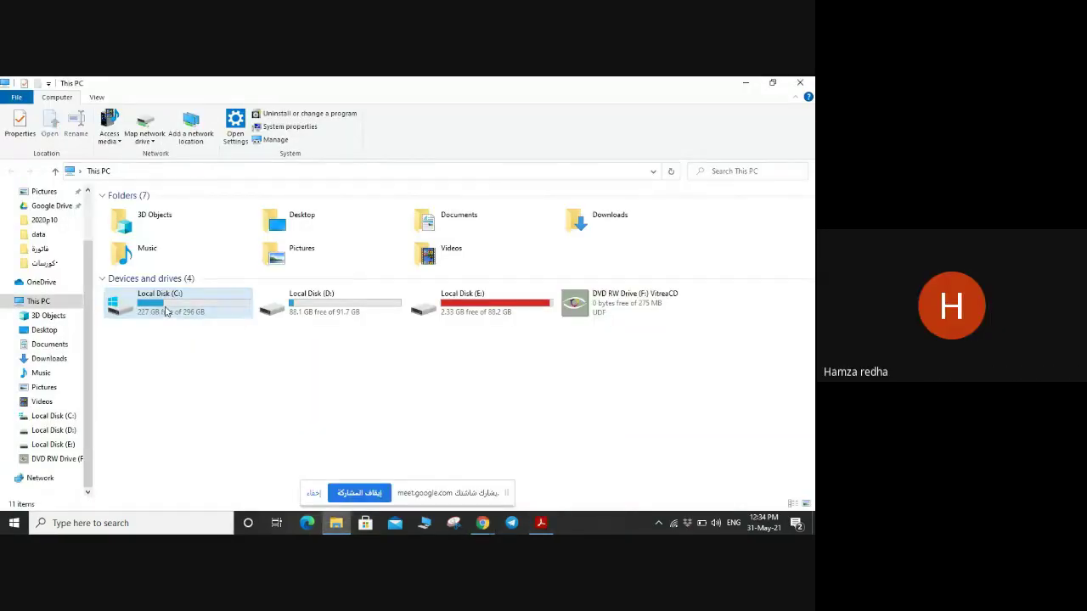
right_click(166, 312)
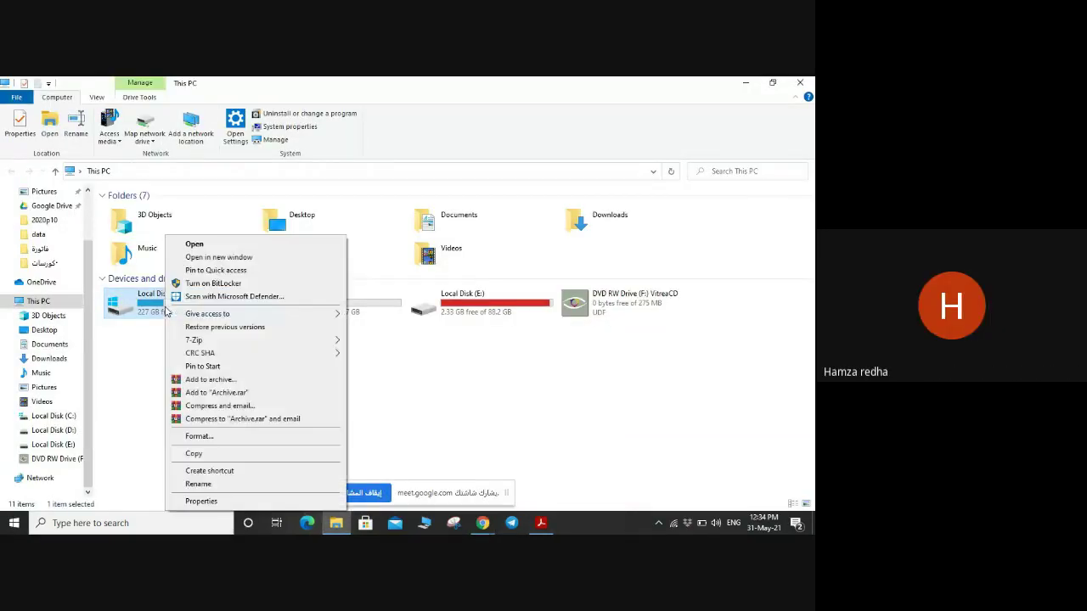
click(202, 501)
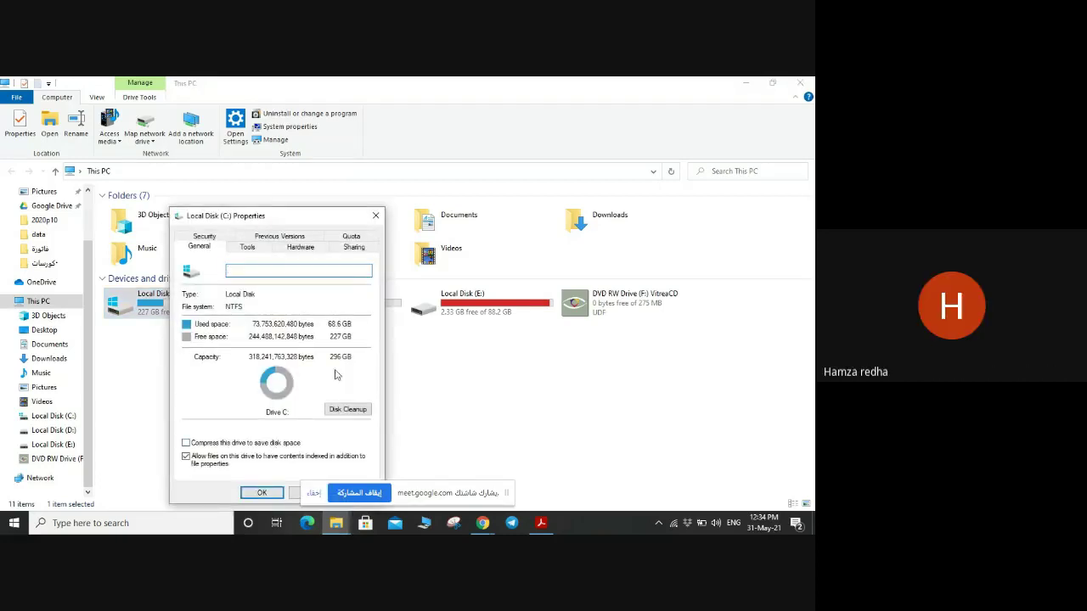
drag(303, 219, 520, 158)
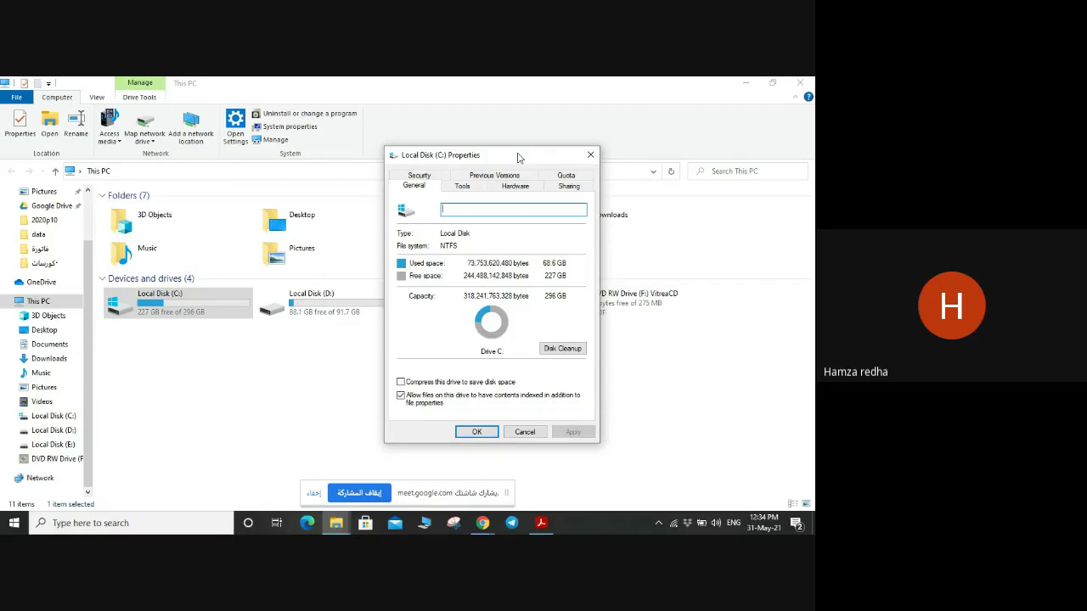
Look at the error-checking and optimization tools for drive C, including the Optimize Drives window, and close that window
click(470, 188)
click(412, 190)
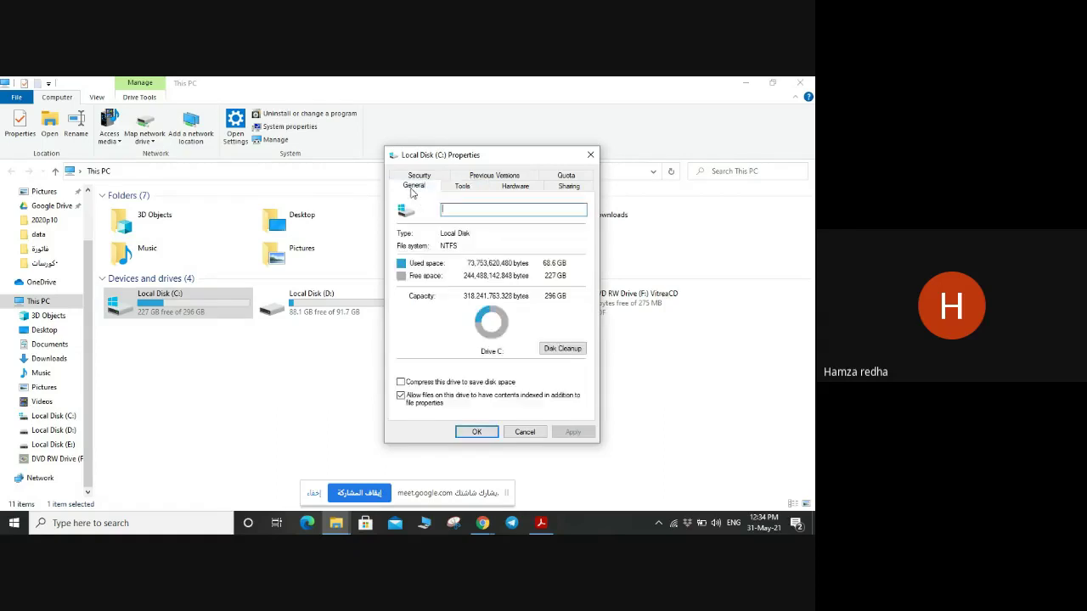
click(474, 188)
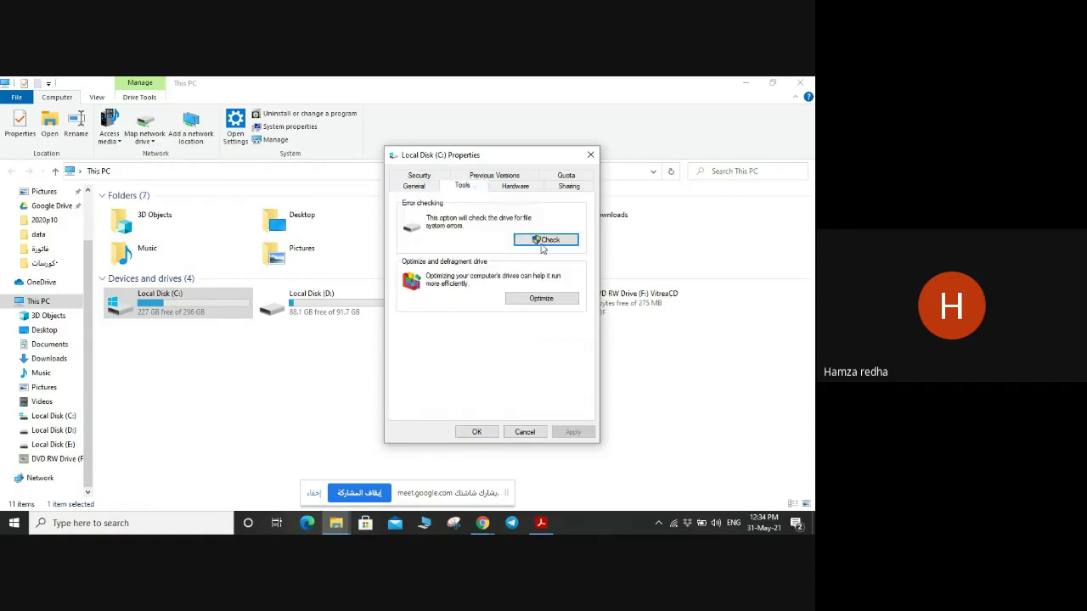
click(541, 299)
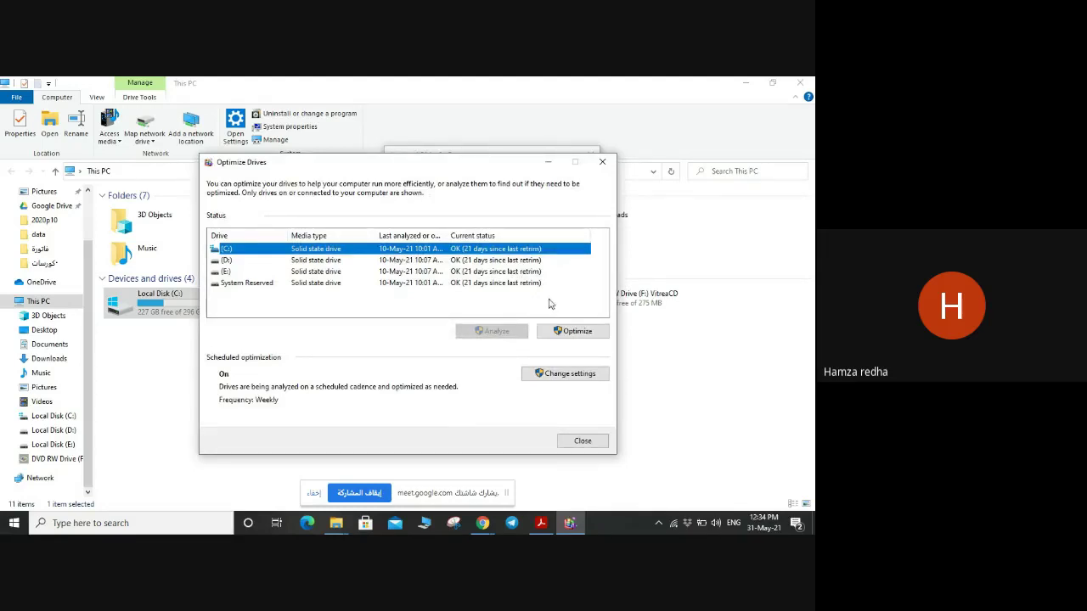
click(611, 164)
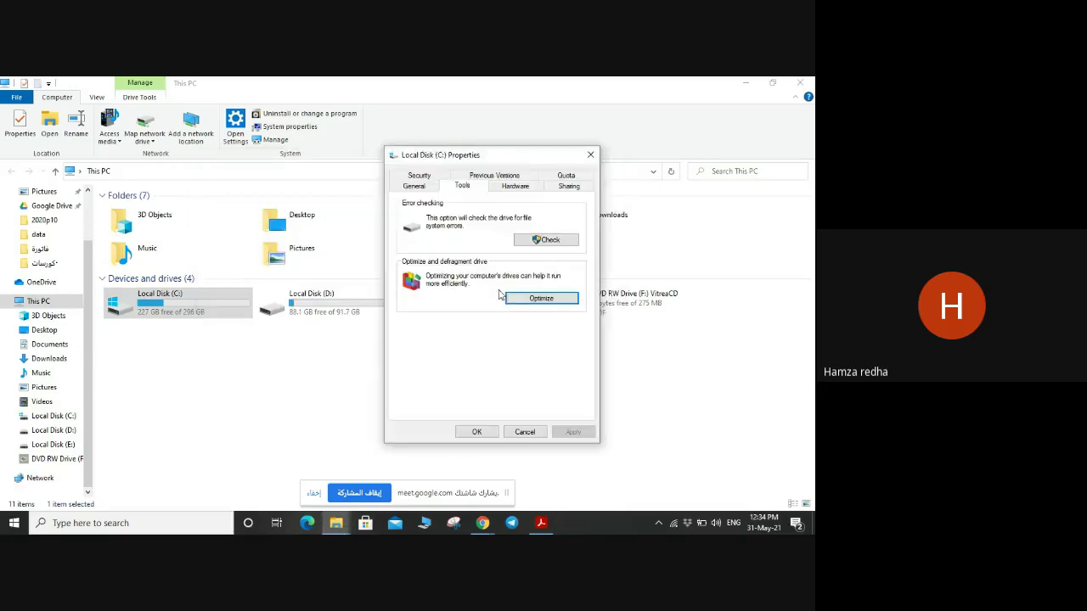
Start Disk Cleanup for drive C from its general properties and place its window over the properties dialog
click(411, 187)
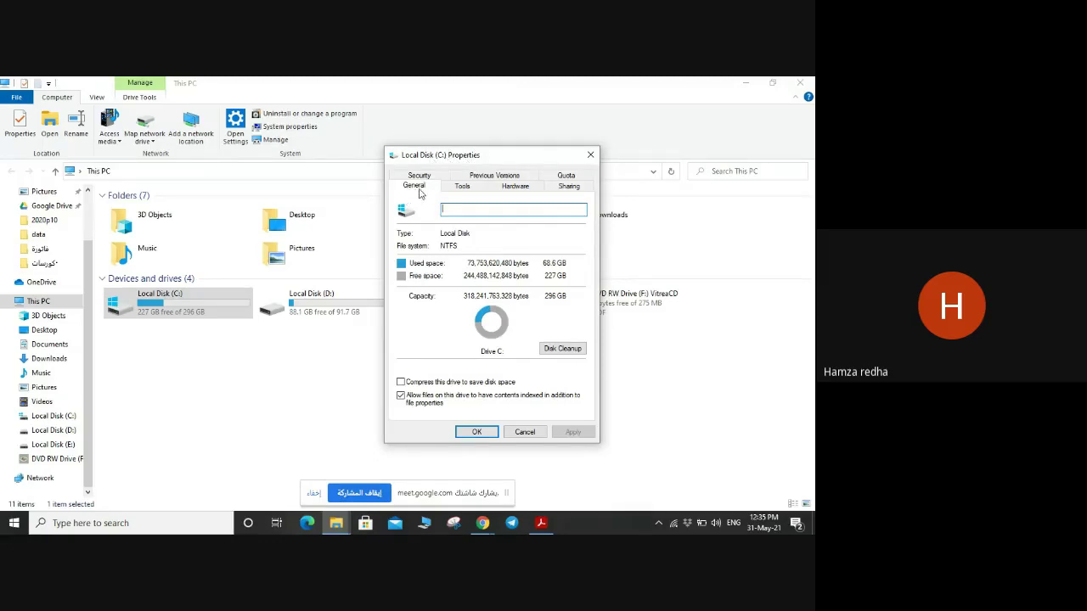
click(561, 355)
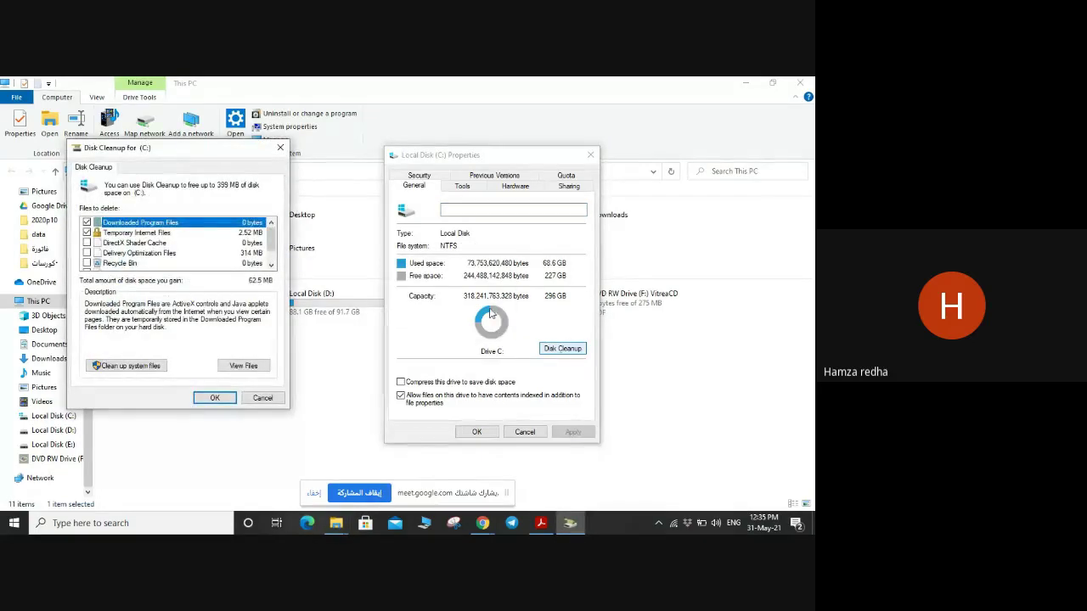
drag(113, 154, 332, 160)
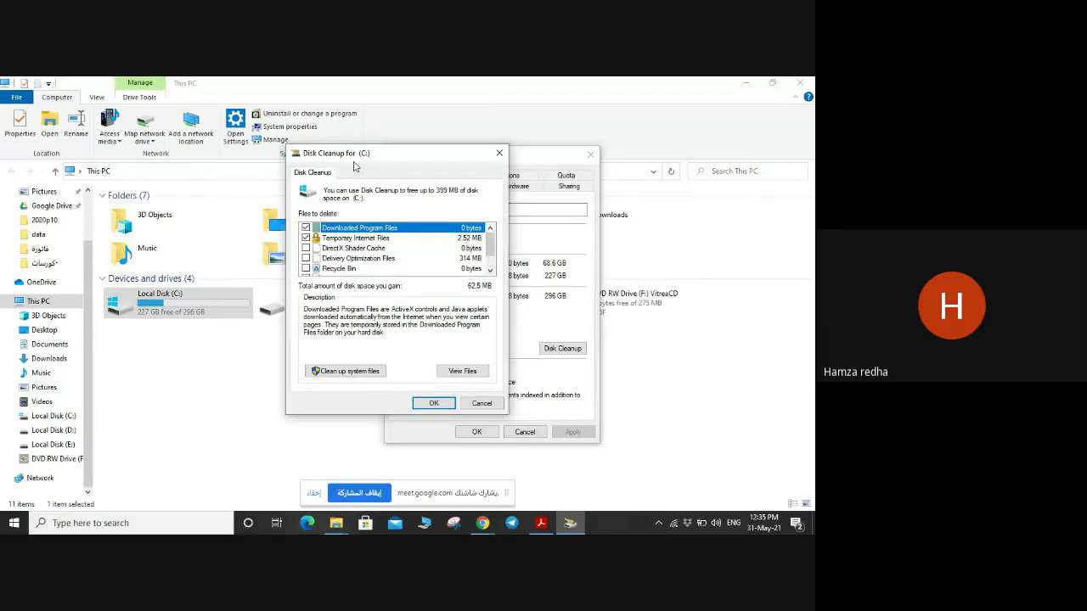
Include DirectX Shader Cache, Delivery Optimization Files, Recycle Bin and Temporary files in the categories to delete
mouse_move(491, 252)
mouse_down()
mouse_move(490, 261)
mouse_move(488, 235)
mouse_up()
click(306, 248)
click(306, 258)
click(305, 268)
click(490, 263)
click(305, 258)
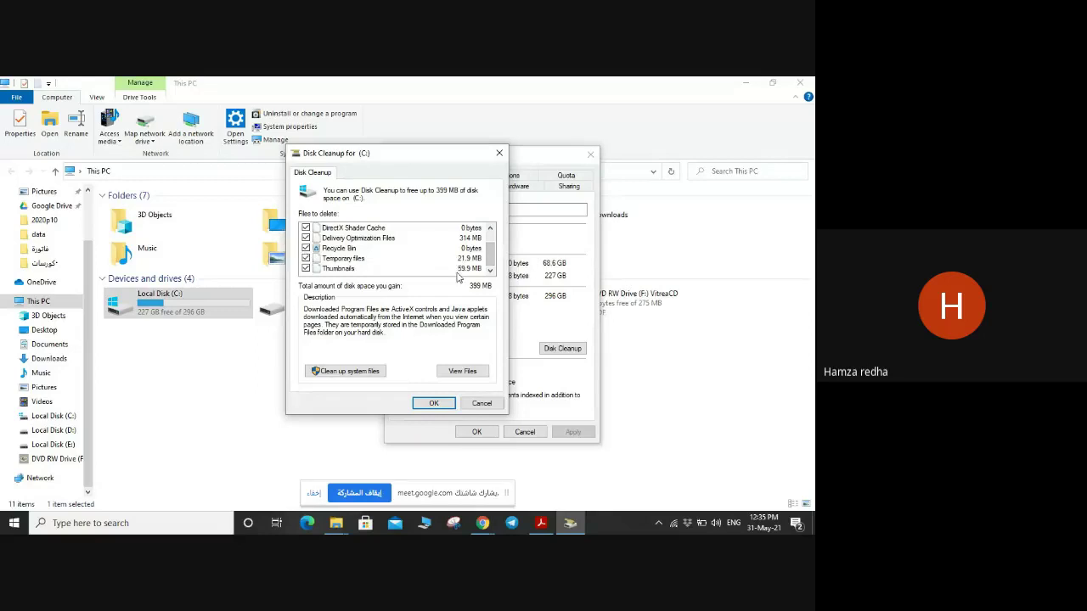
Review the cleanup categories, reading the descriptions of Temporary Internet Files, DirectX Shader Cache and Delivery Optimization Files
drag(488, 265, 491, 242)
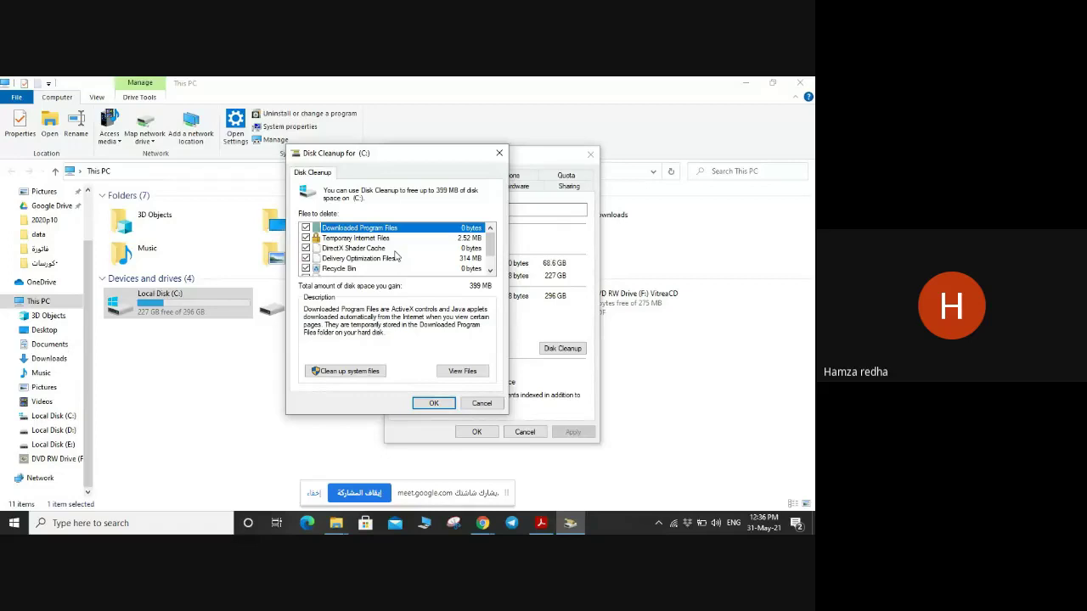
click(388, 241)
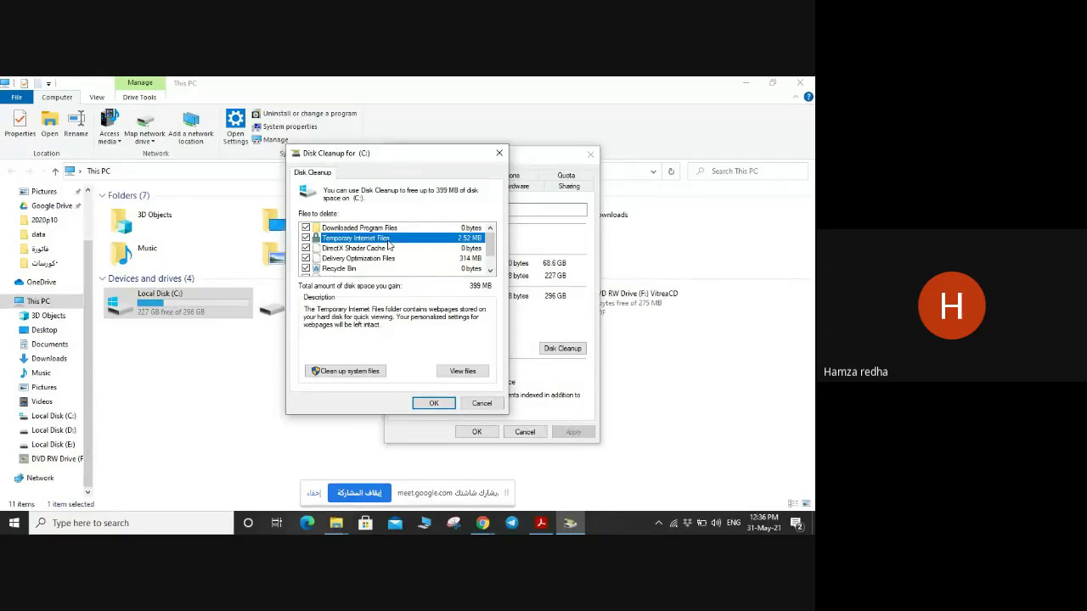
click(364, 250)
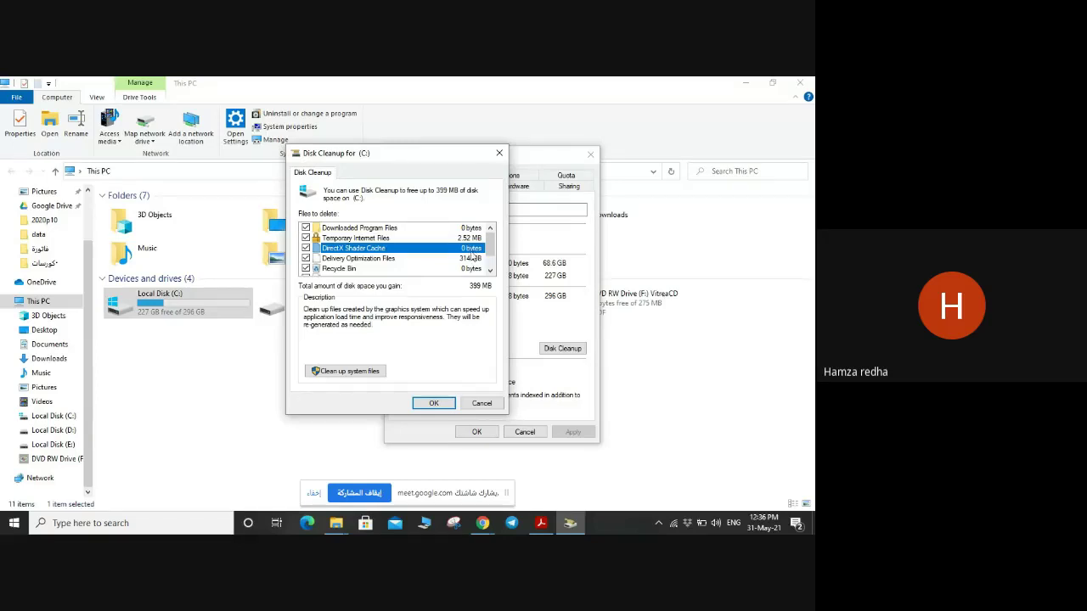
click(367, 263)
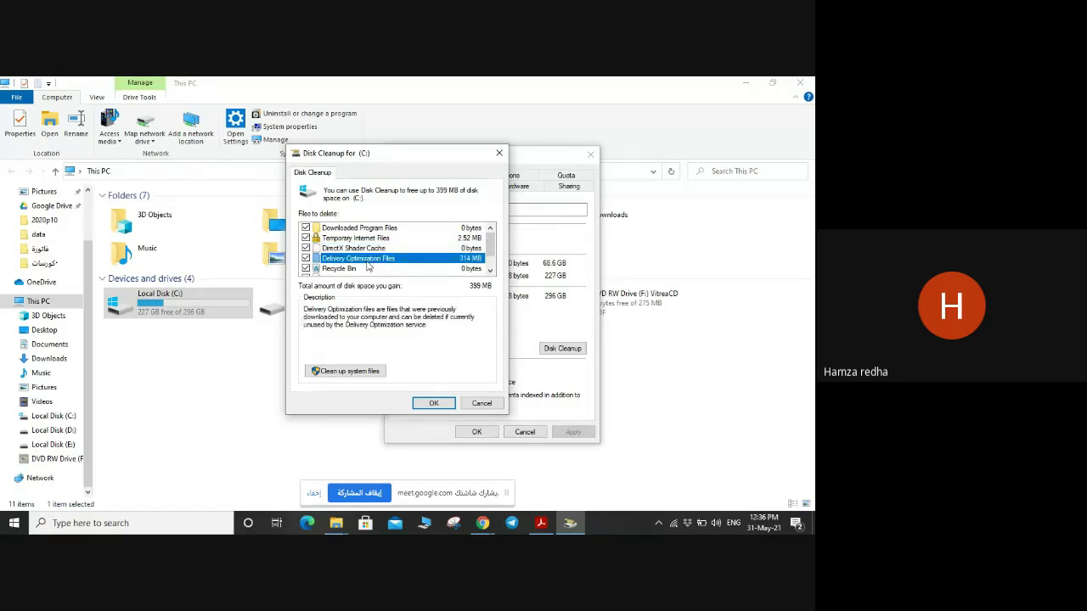
click(489, 271)
click(490, 271)
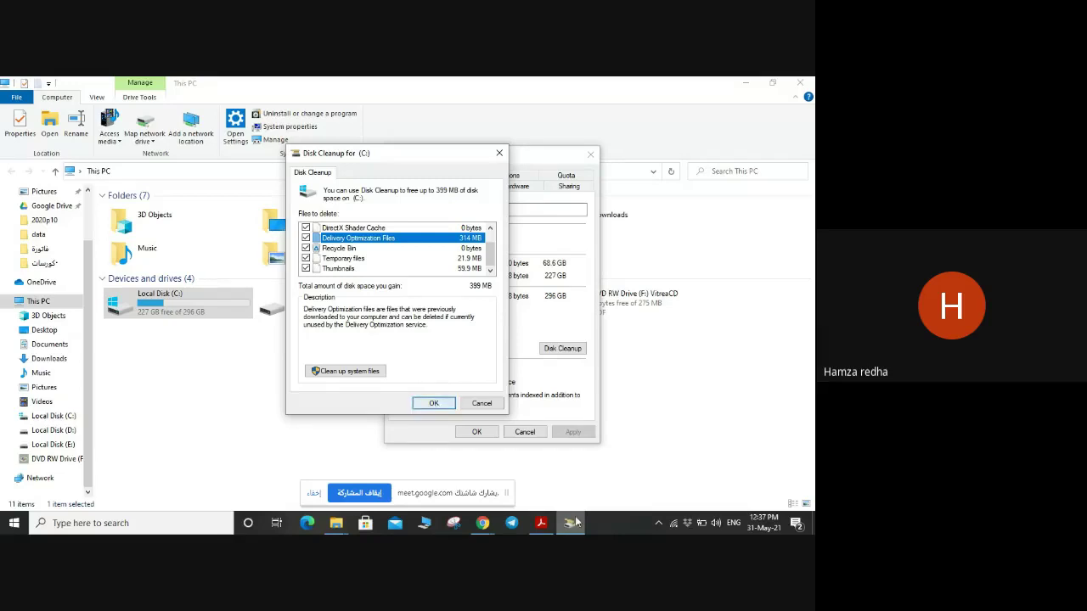
Run the cleanup on drive C, permanently deleting the chosen files, and close the drive's properties
click(541, 523)
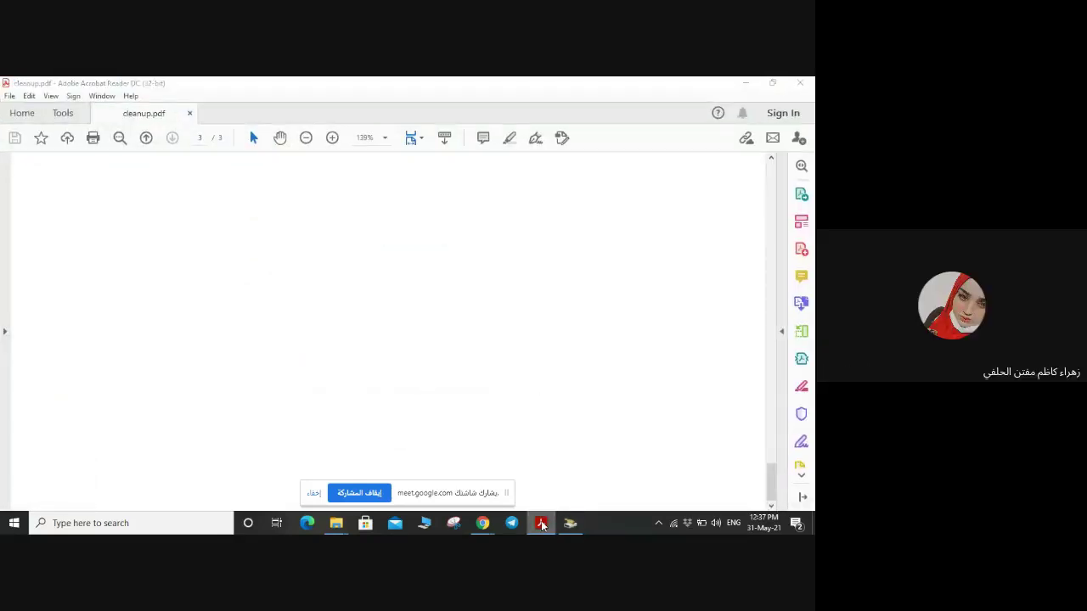
click(541, 523)
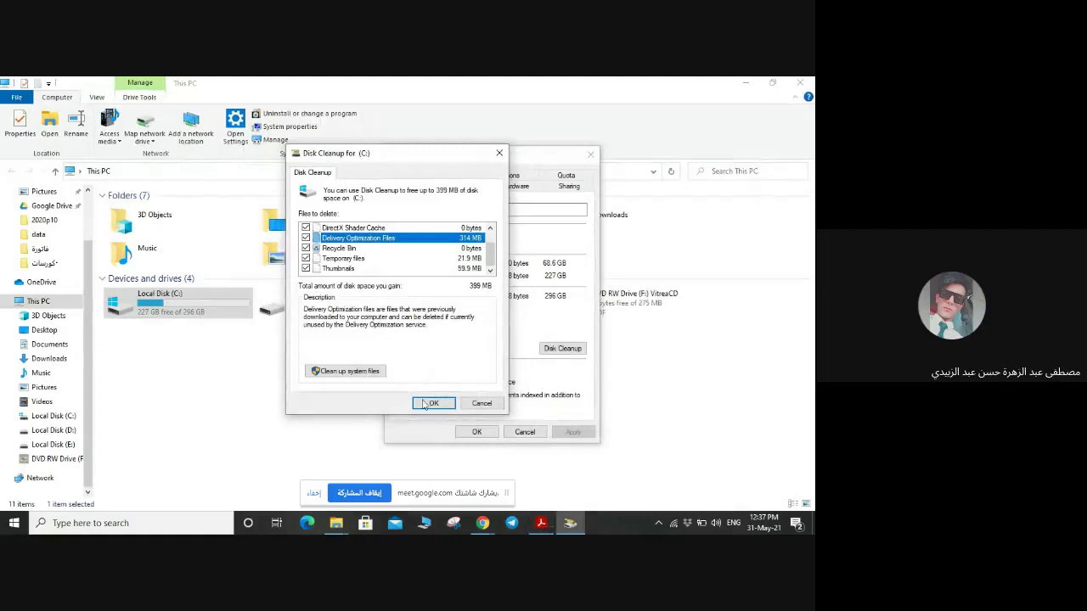
click(425, 405)
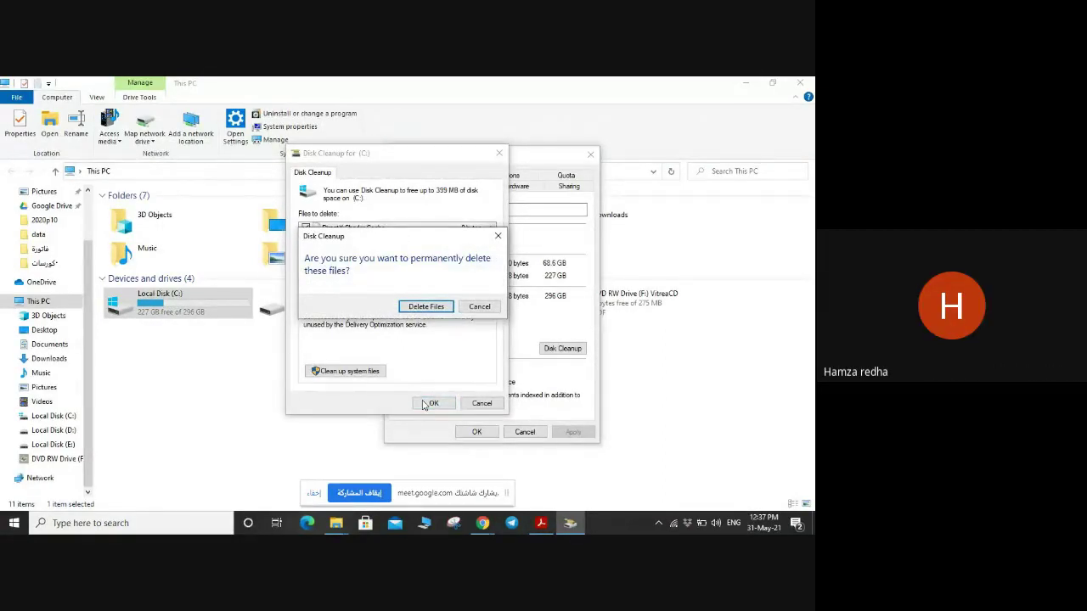
click(413, 307)
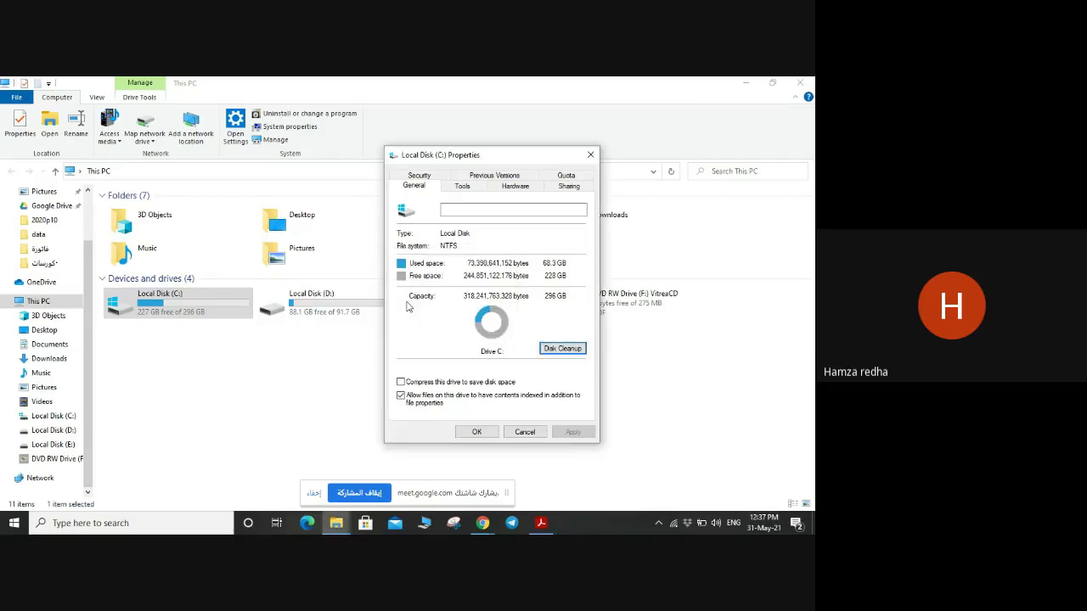
click(476, 432)
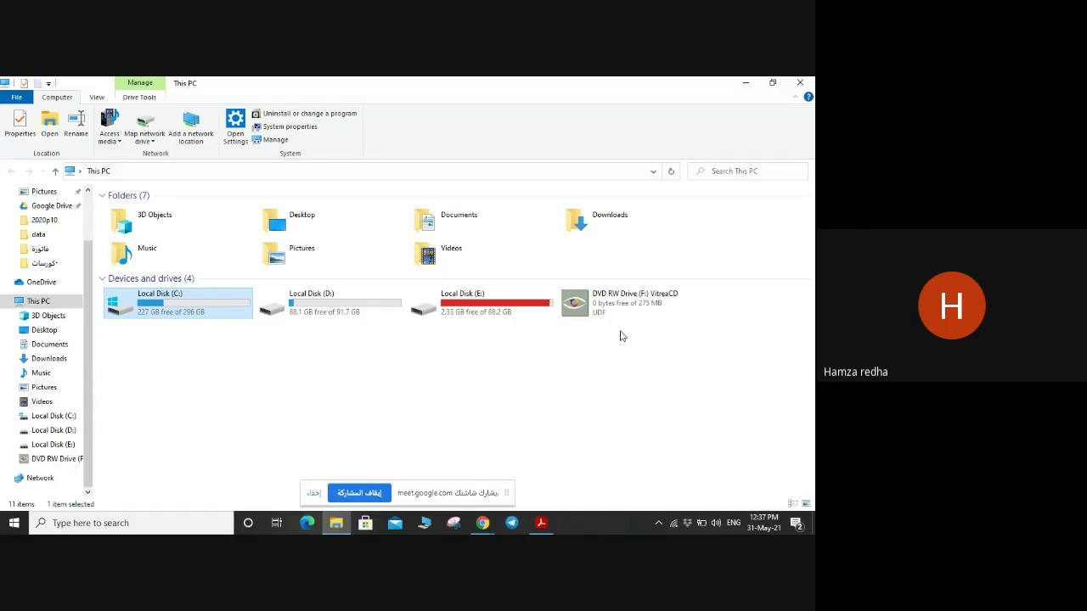
Switch to the Google Meet window in Chrome and search Windows for run to open the Run dialog
click(483, 520)
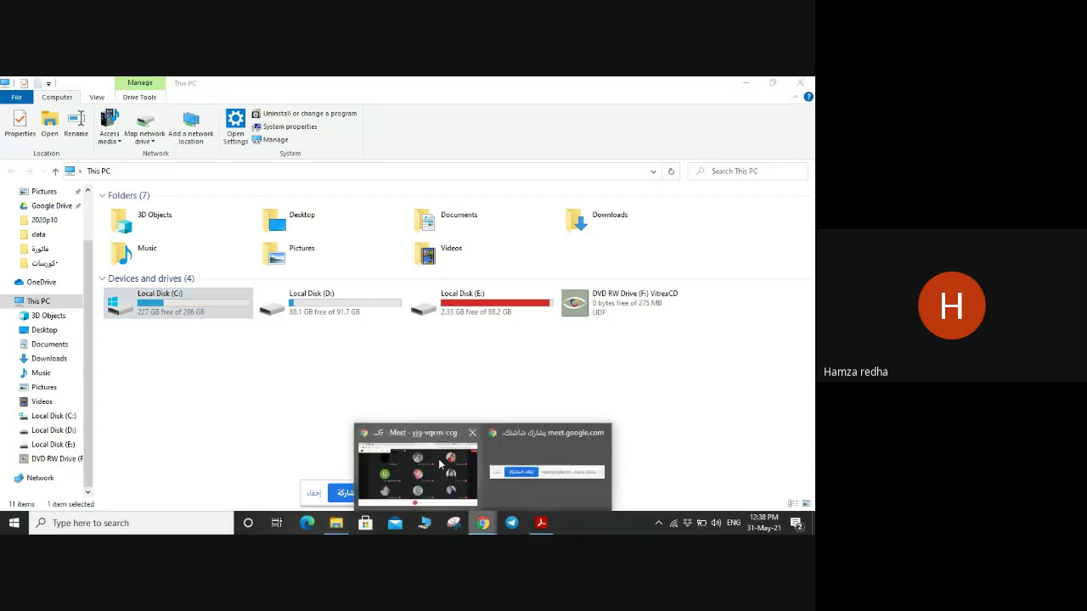
click(439, 463)
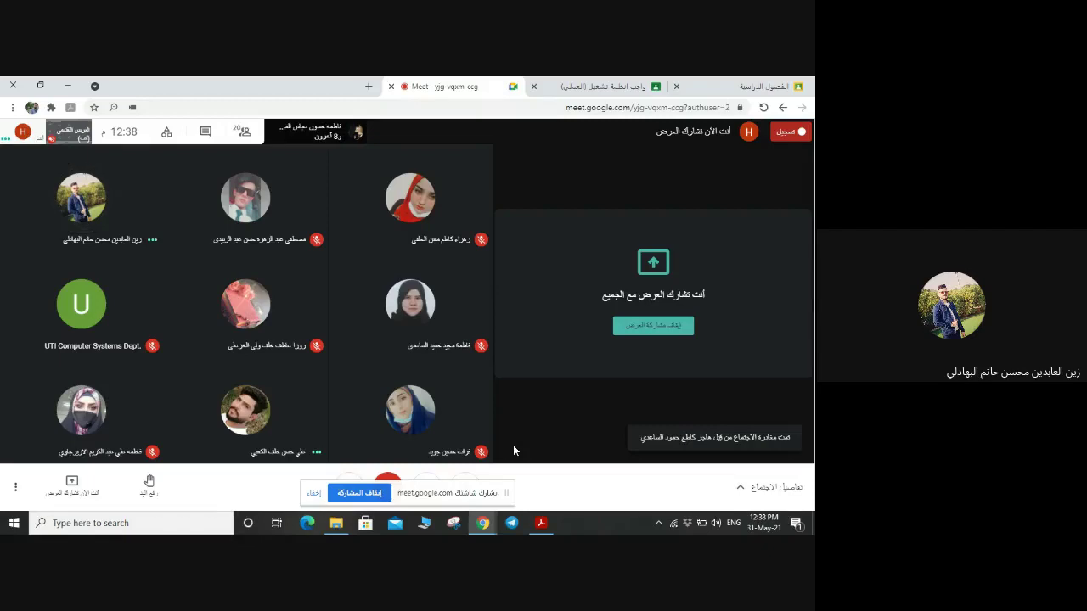
click(174, 521)
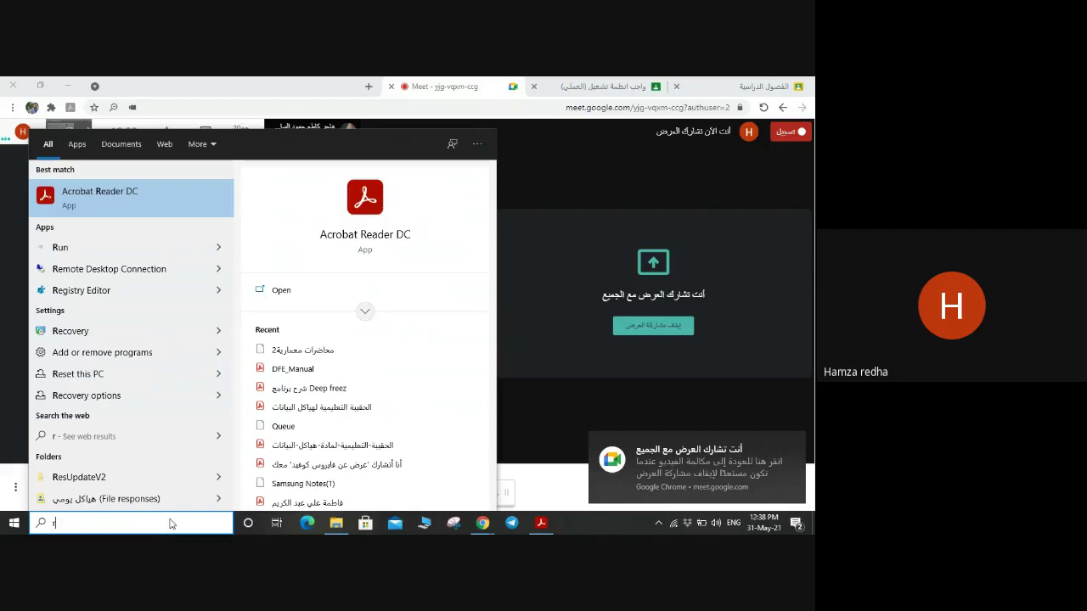
text(run)
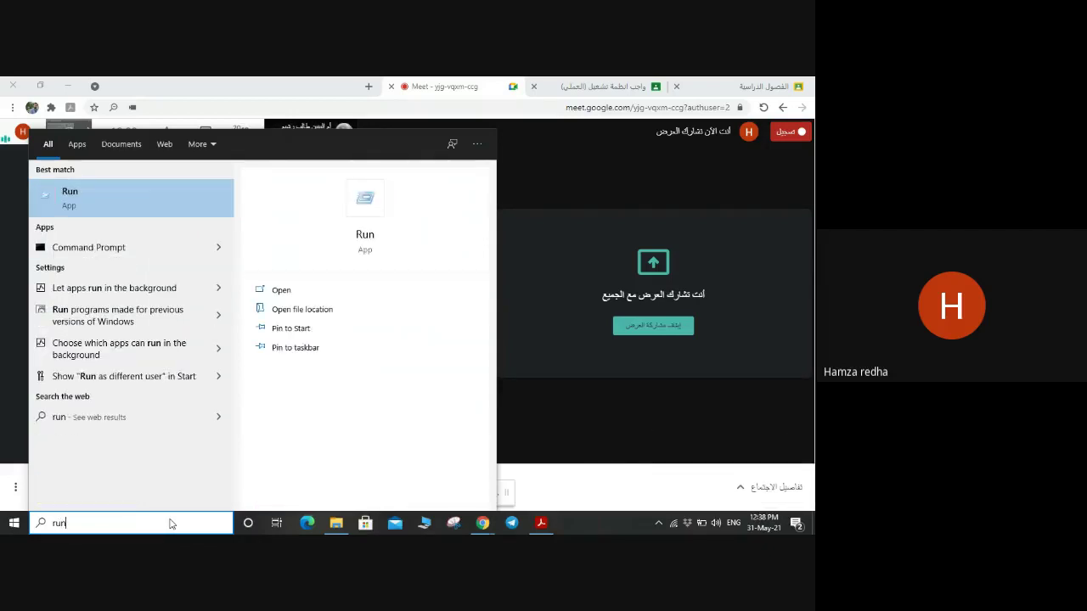
key(Return)
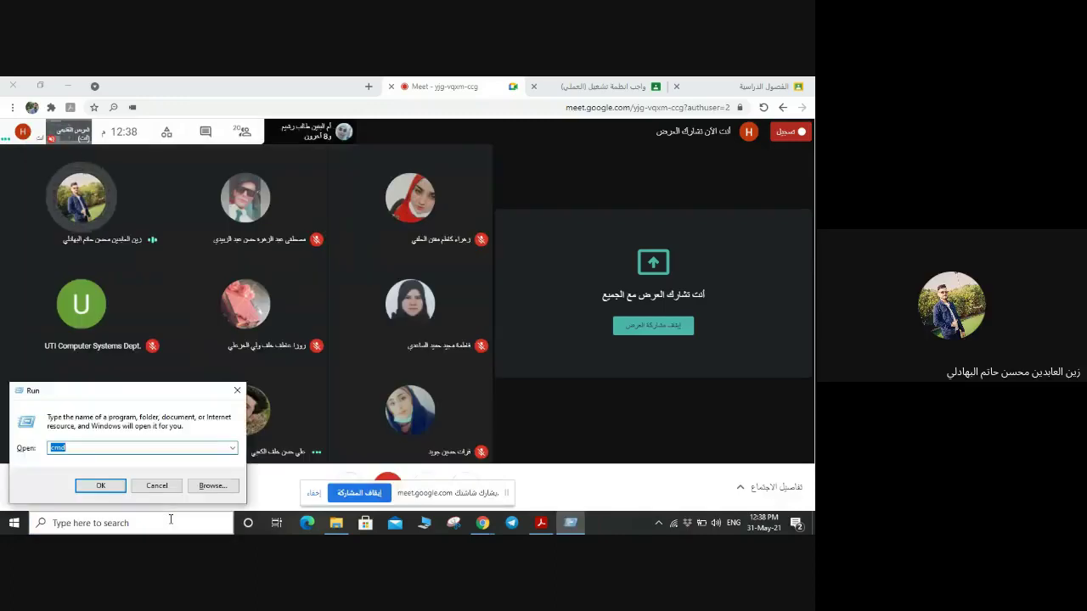
Run temp to open the Windows Temp folder, granting permanent access to it, and maximize the folder window
key(BackSpace)
text(t)
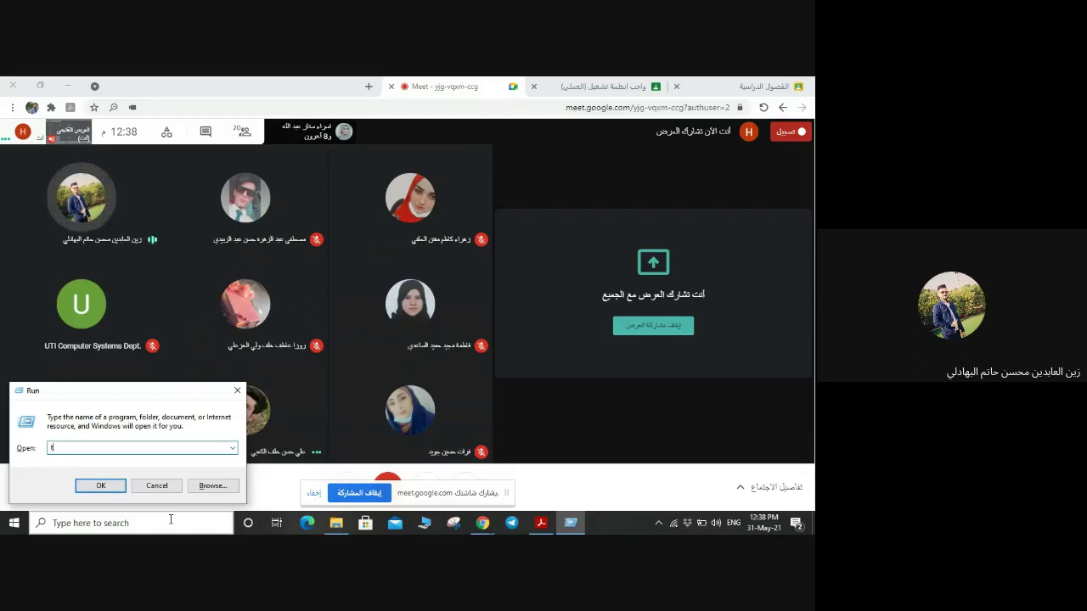
text(emp)
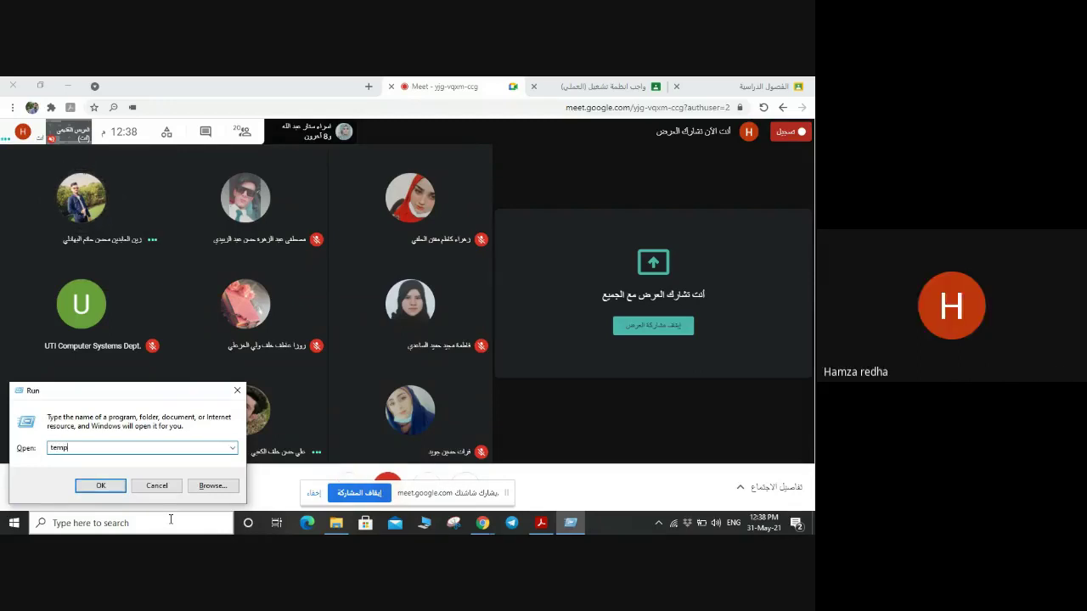
key(Return)
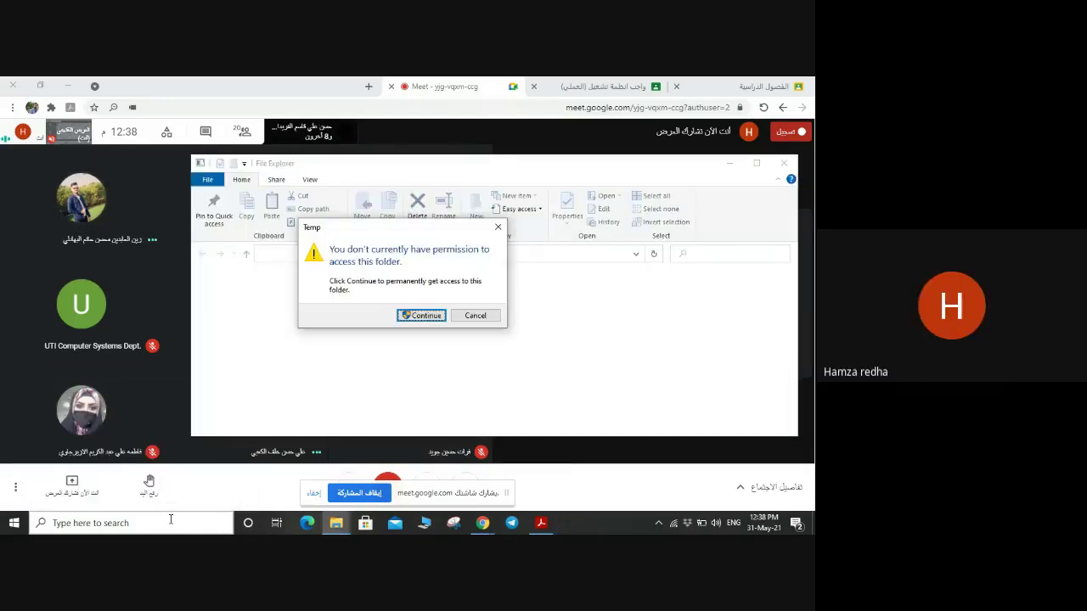
click(419, 315)
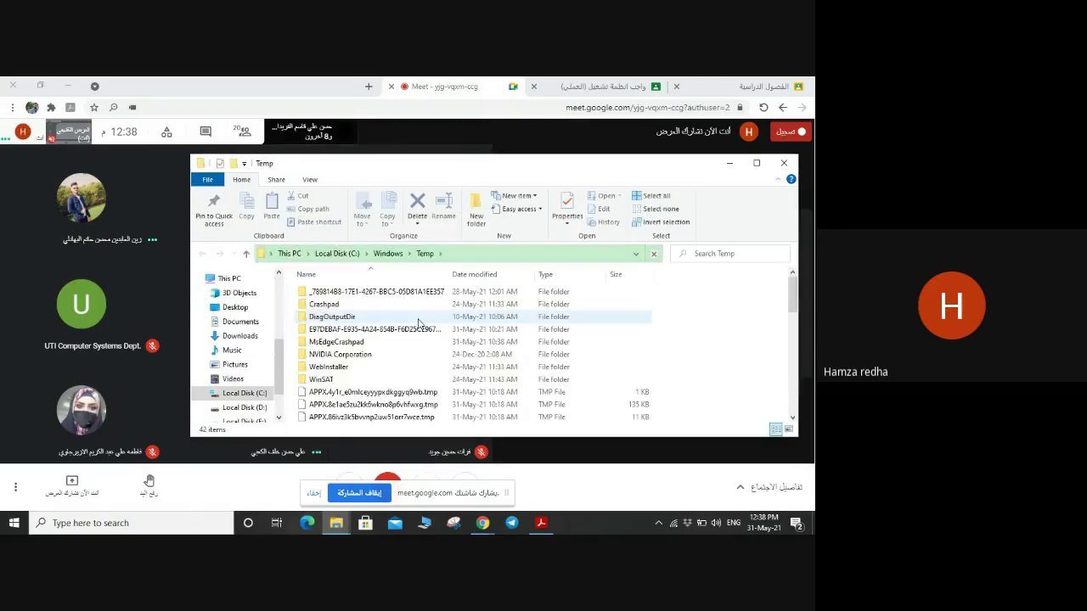
click(757, 163)
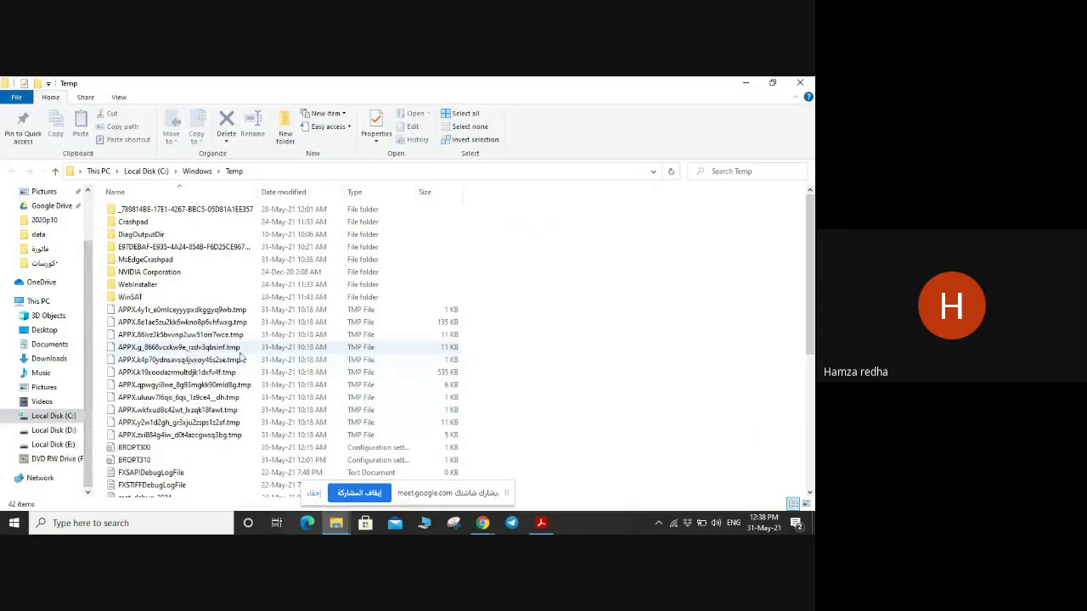
Delete all items in the Temp folder, granting administrator permission for the WinSAT folder
key(ctrl+a)
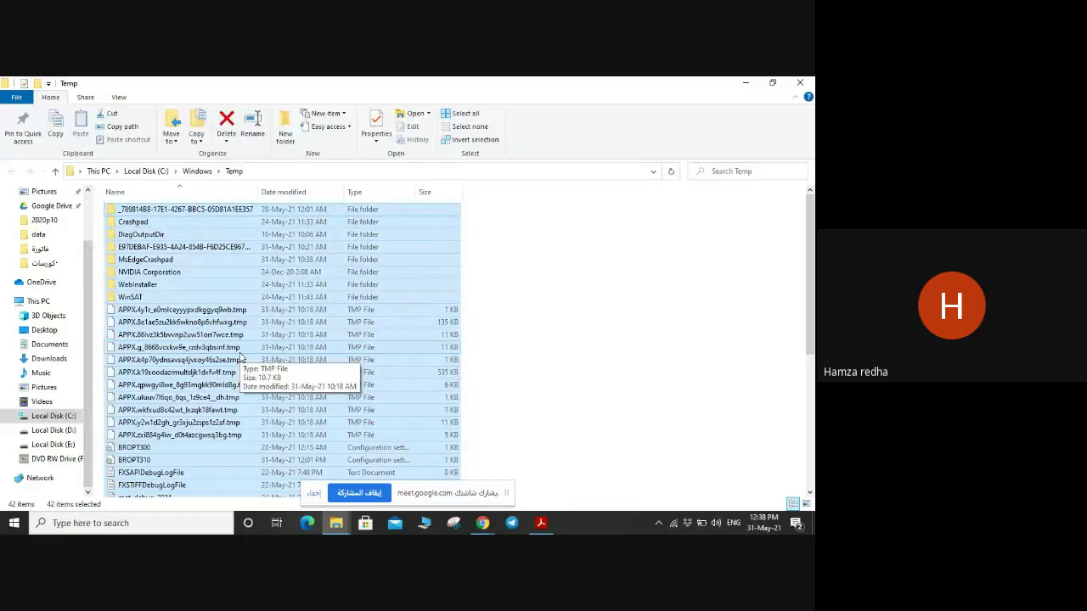
key(Delete)
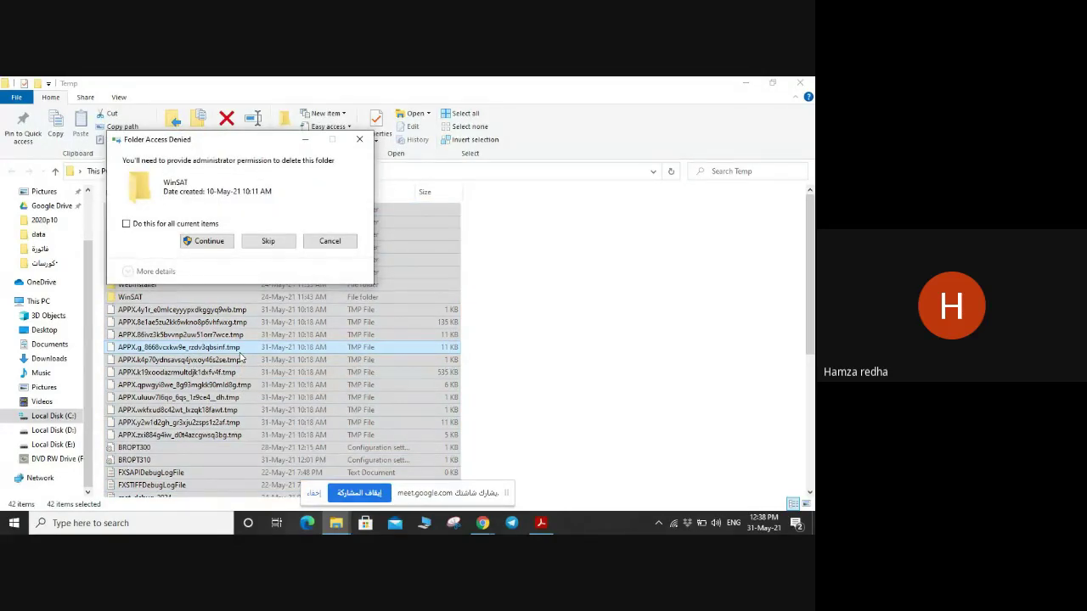
click(206, 240)
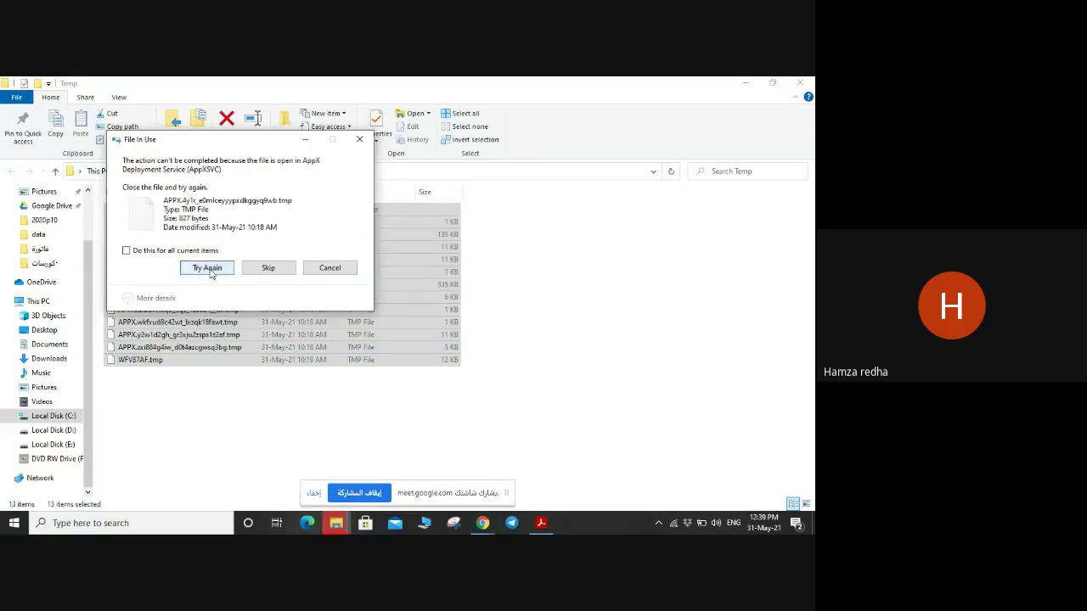
Retry the first locked APPX file, and skip every temporary file in use until the Temp folder deletion finishes
click(209, 270)
click(268, 270)
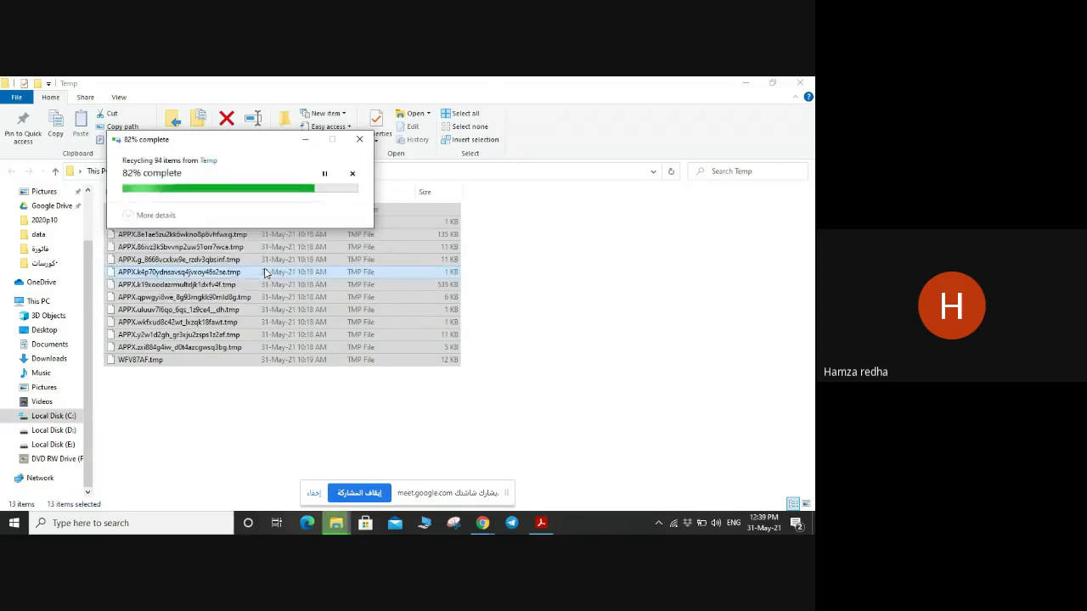
click(268, 269)
click(267, 270)
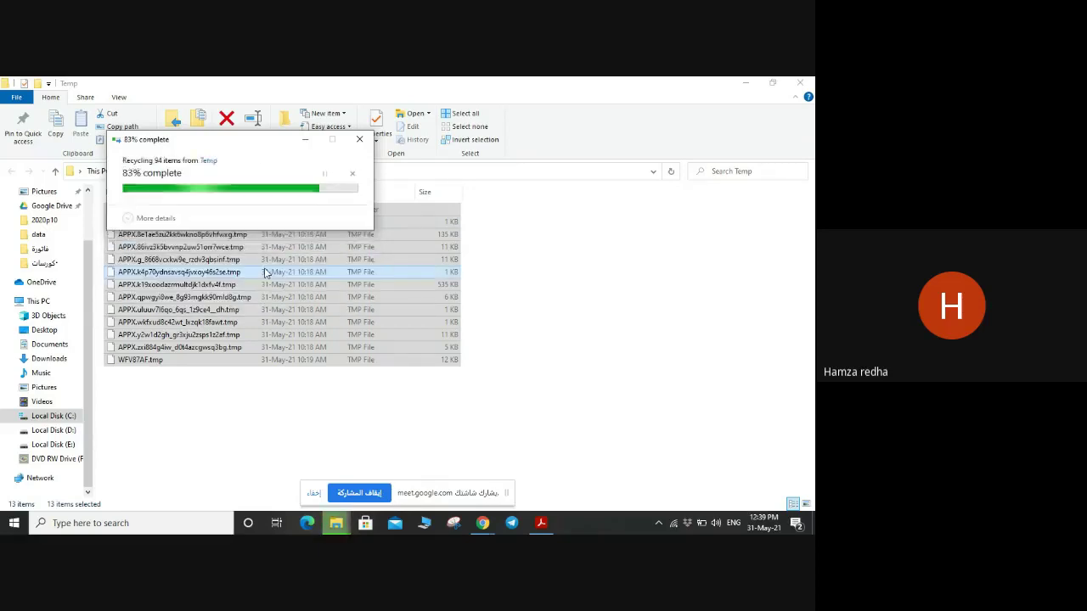
click(268, 270)
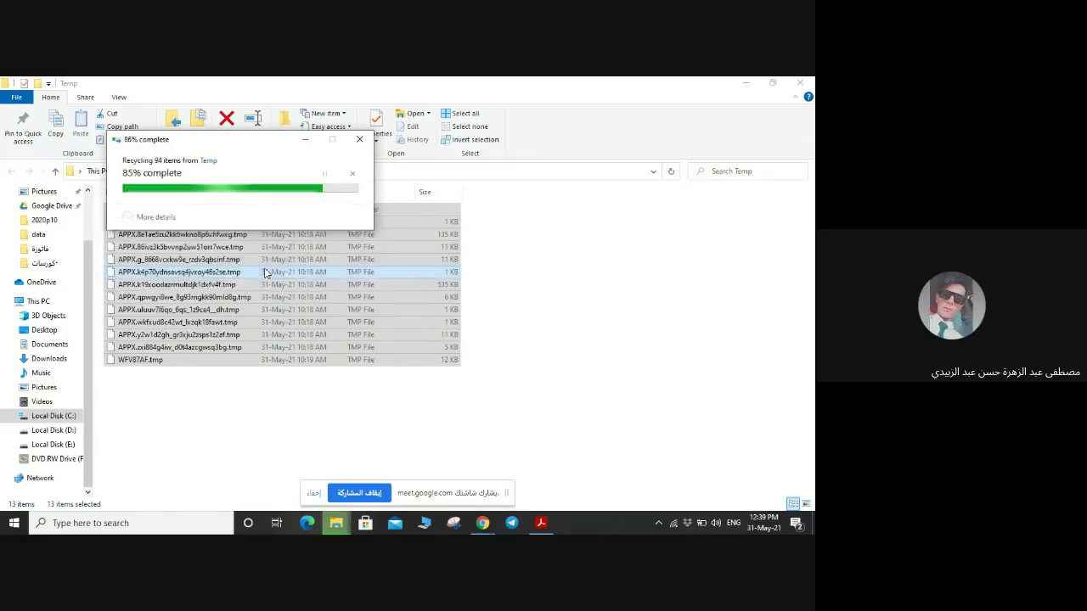
click(267, 269)
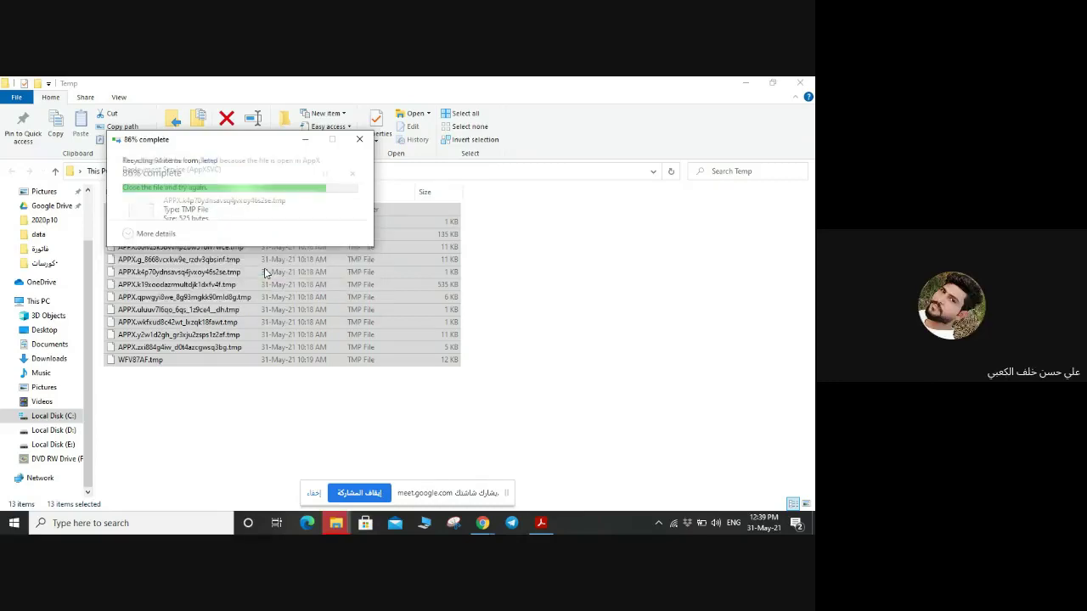
click(267, 269)
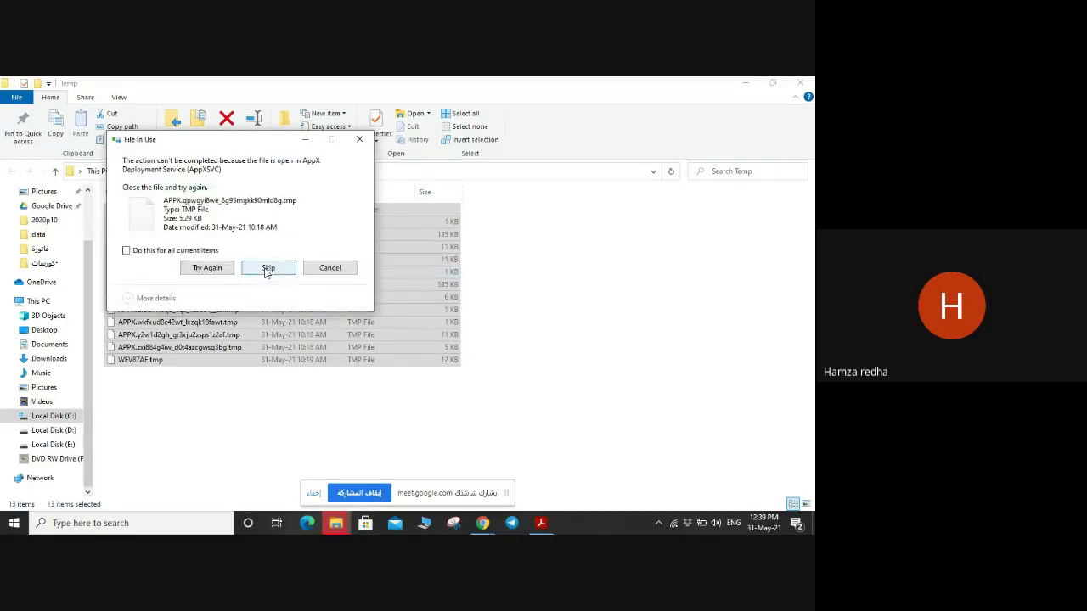
click(267, 270)
click(267, 269)
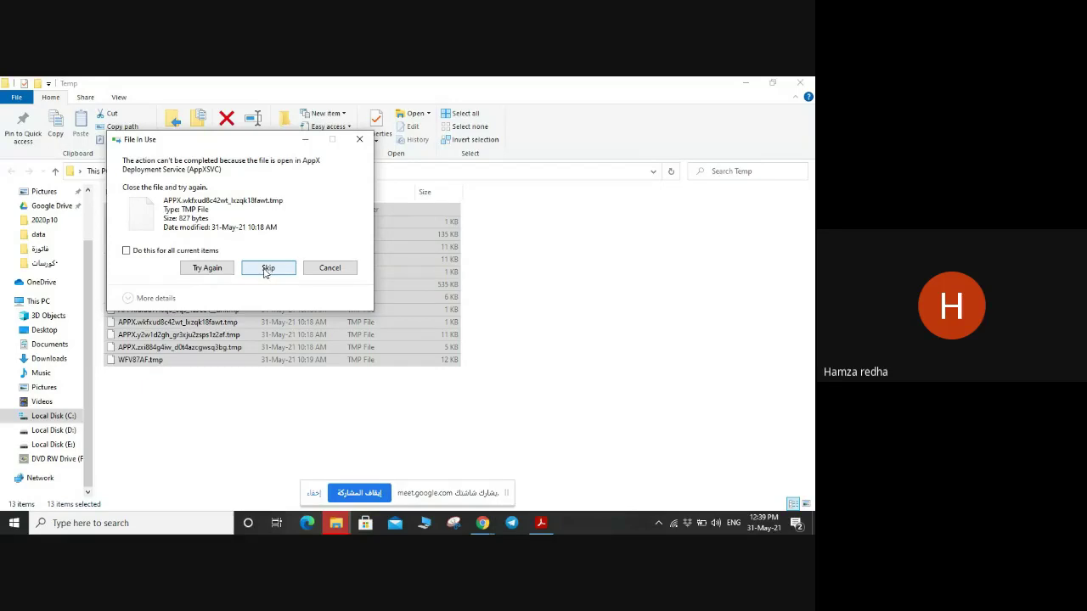
click(244, 272)
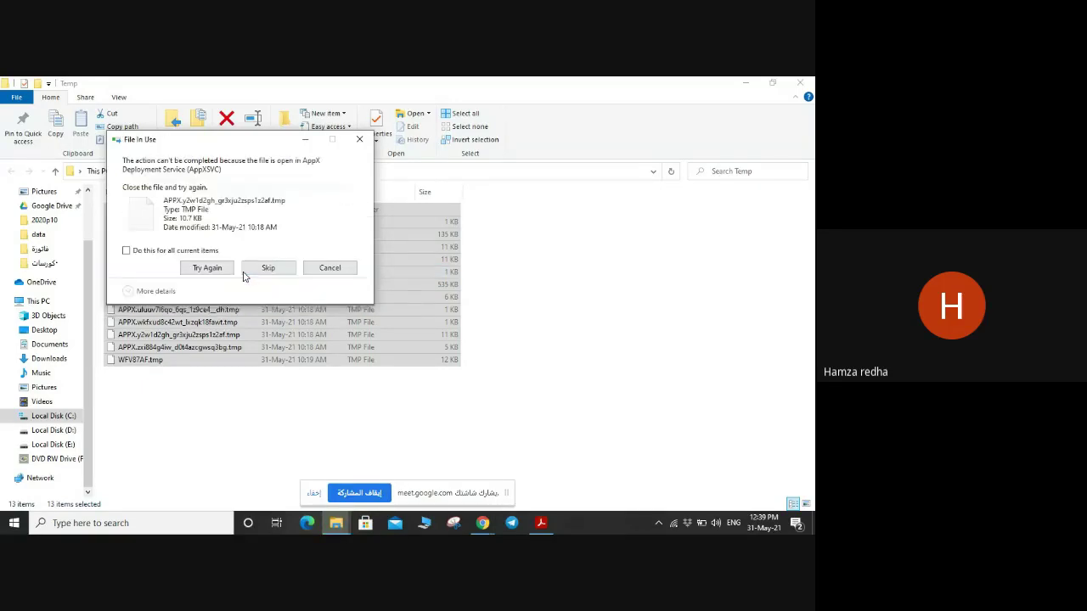
click(244, 272)
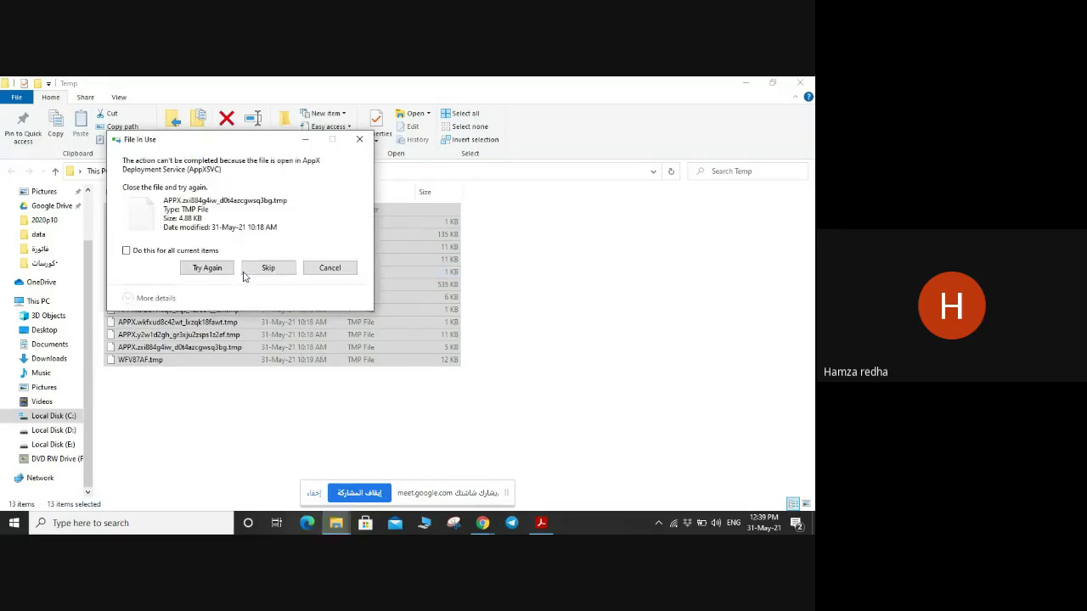
click(243, 274)
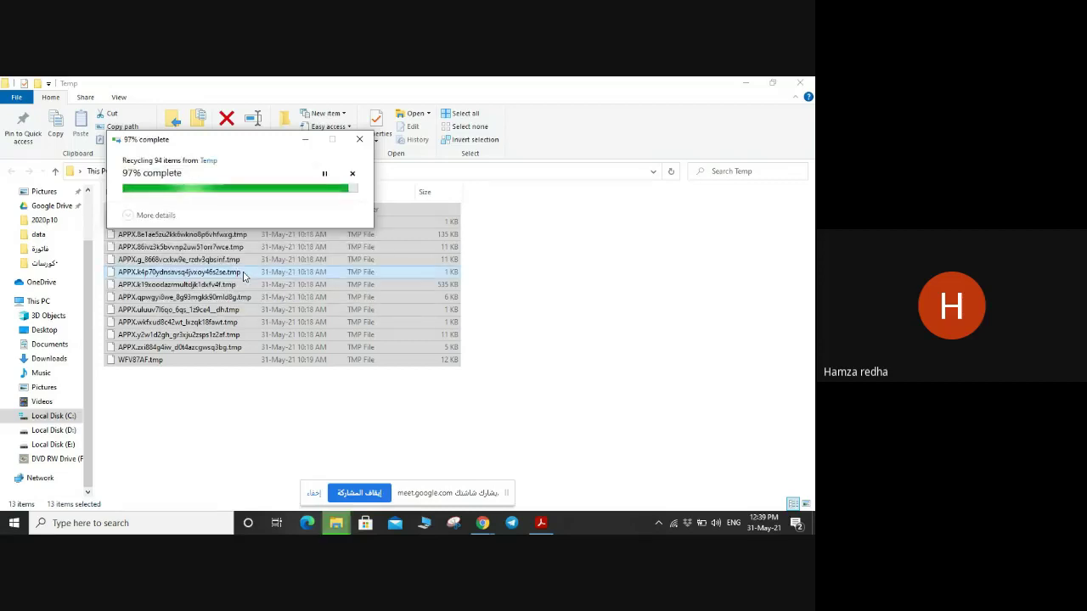
click(243, 274)
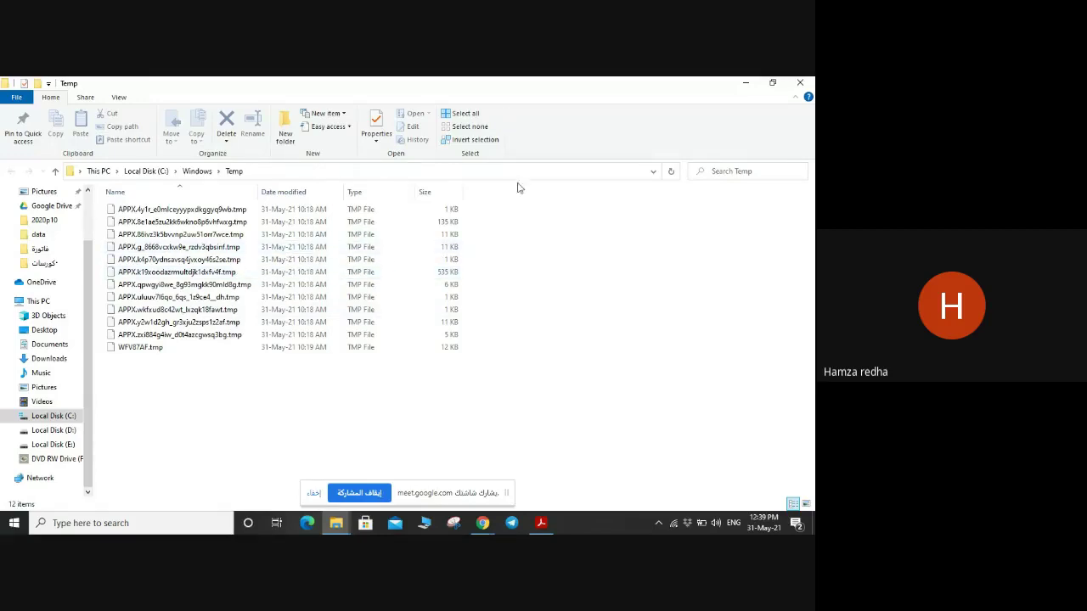
Close the Temp folder window and search Windows for run to reopen the Run dialog
click(800, 82)
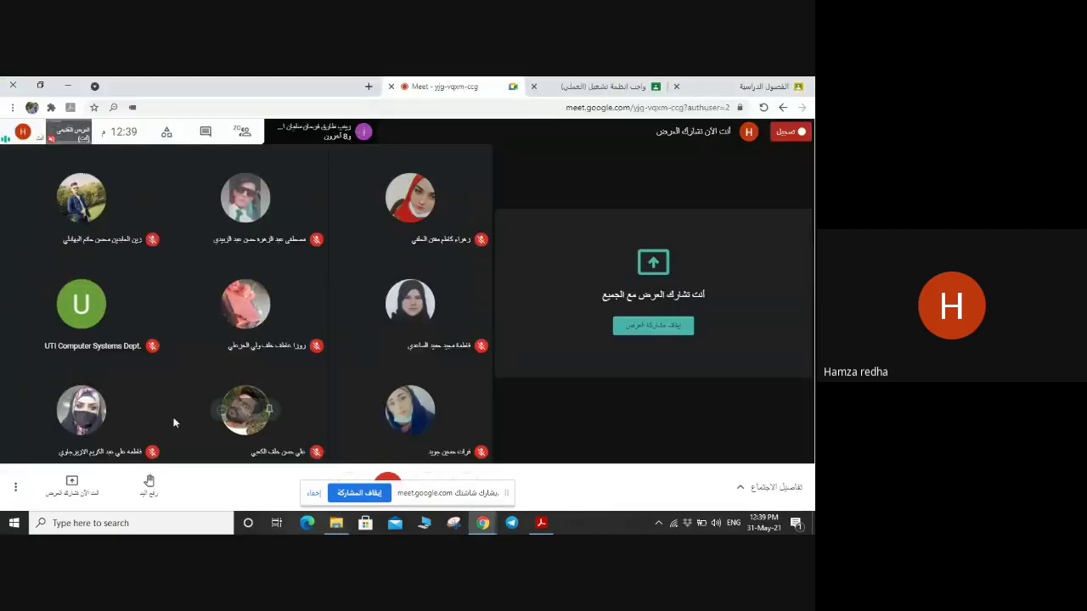
click(136, 523)
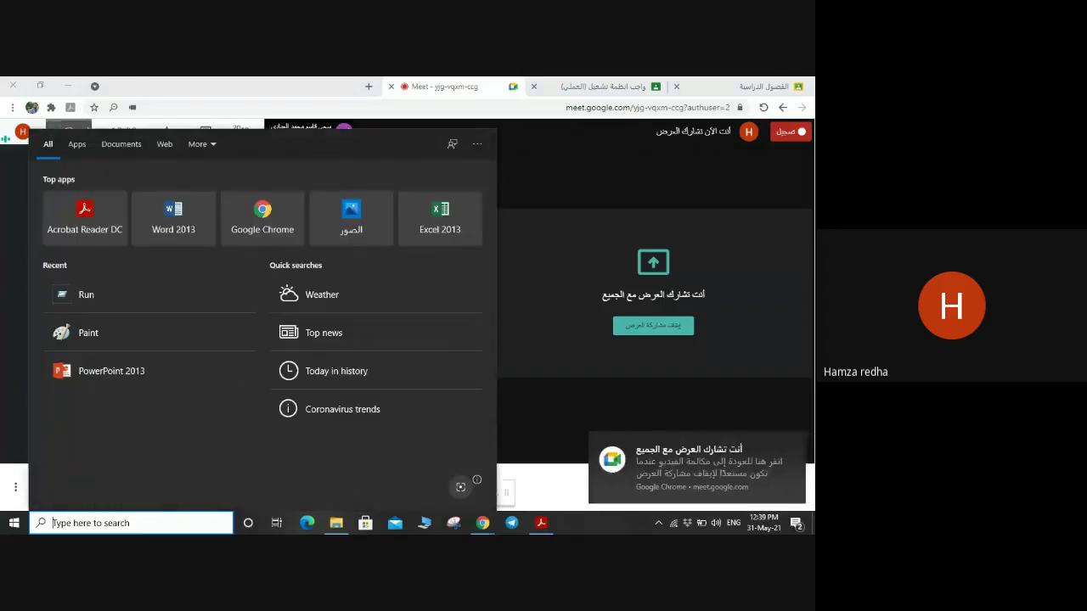
text(run)
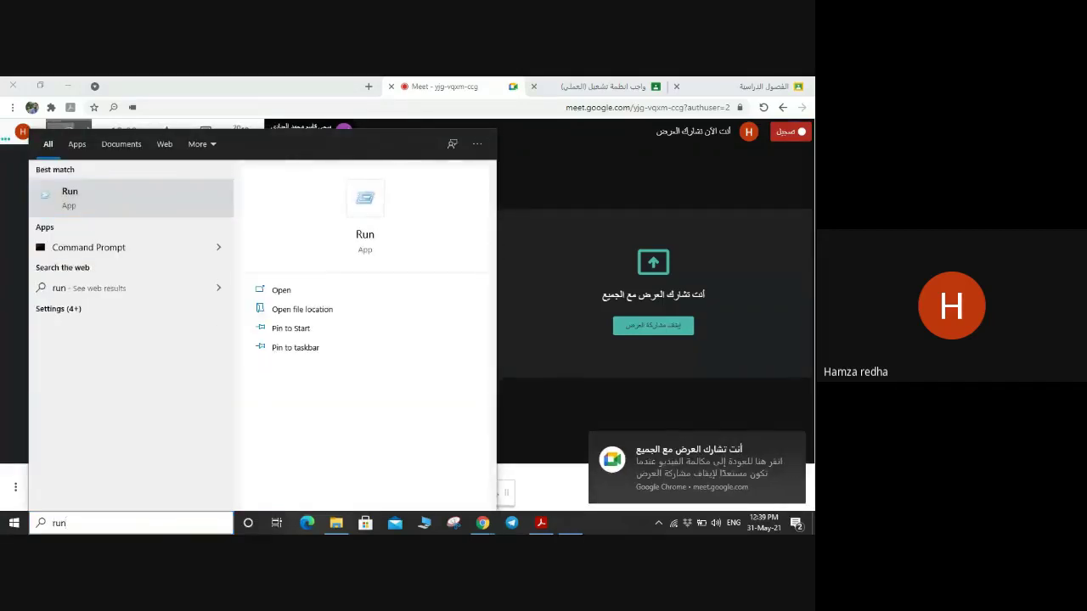
key(Return)
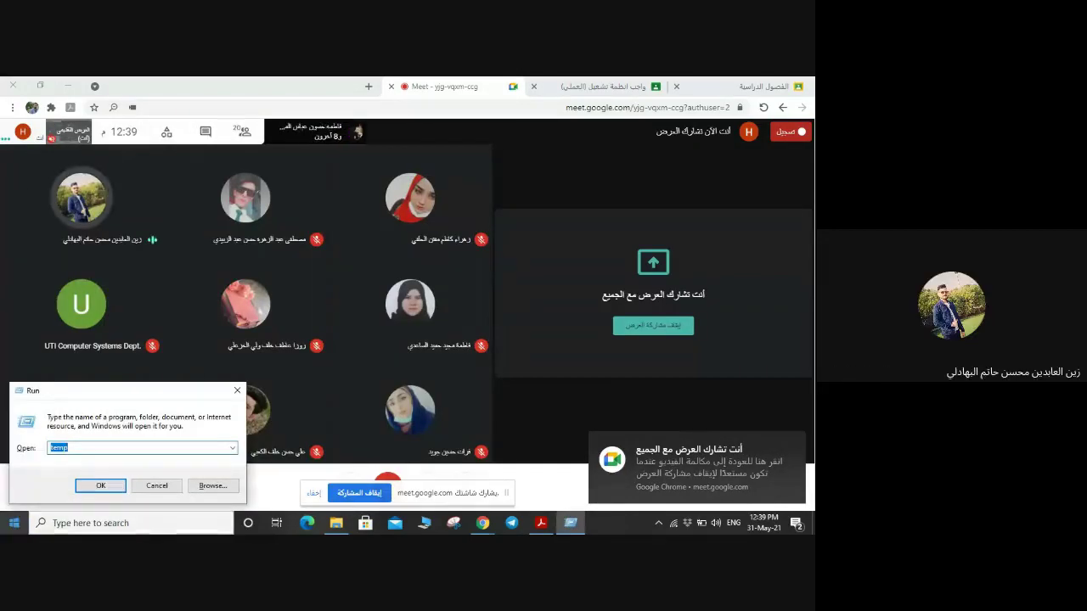
Try to open the prefetch folder by running preferch from the Run dialog
click(130, 447)
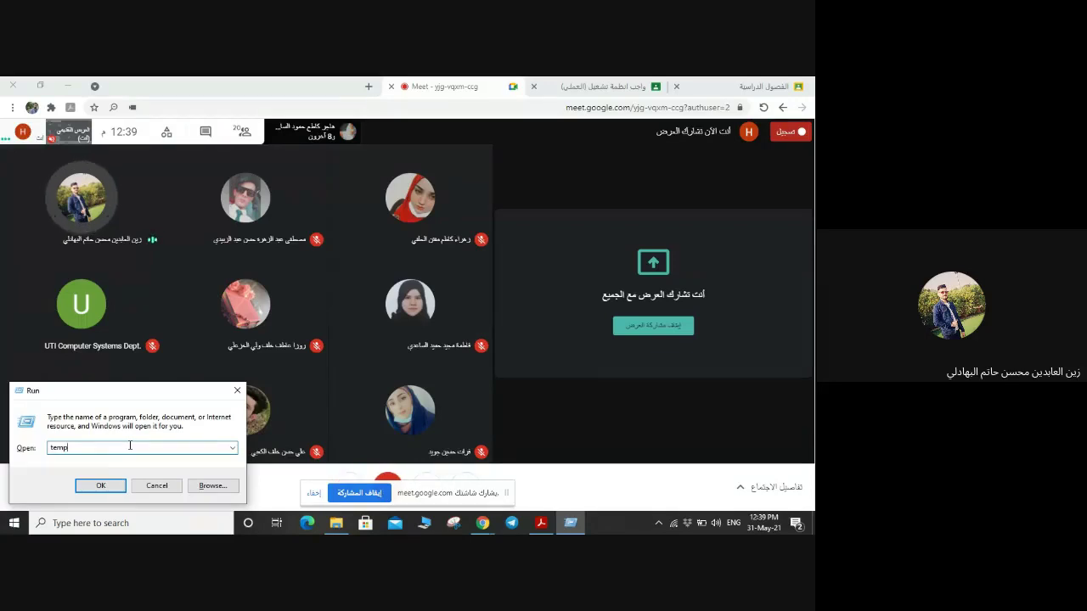
key(BackSpace)
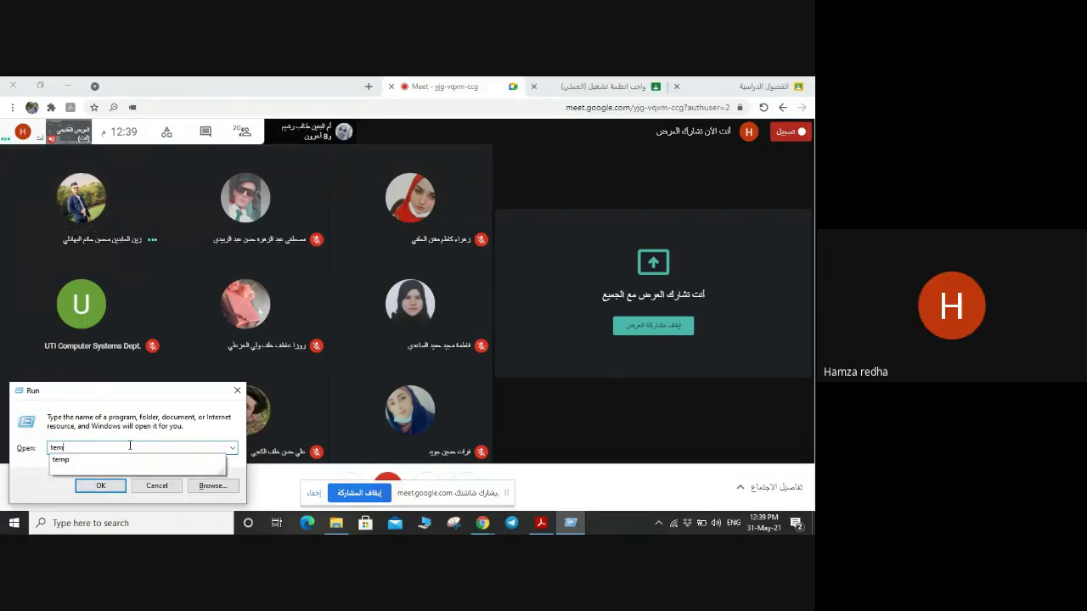
key(BackSpace)
text(p)
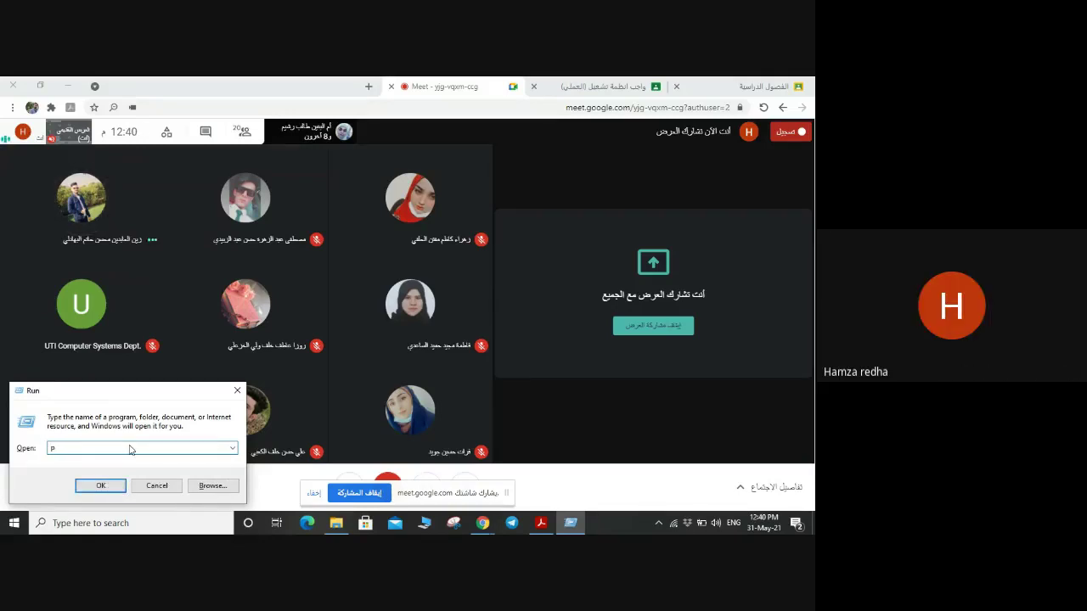
key(BackSpace)
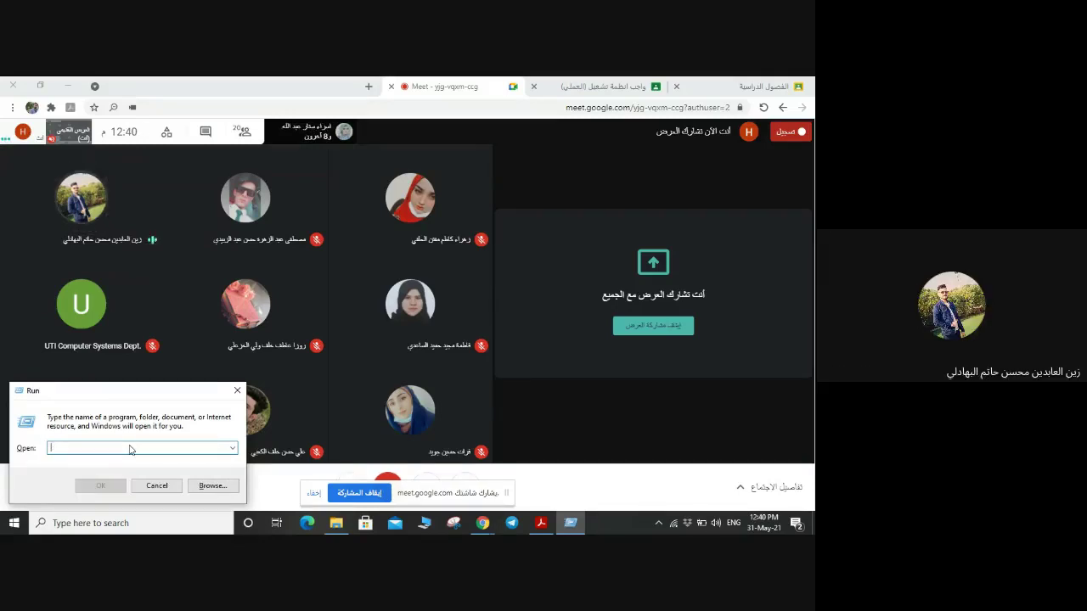
text(v)
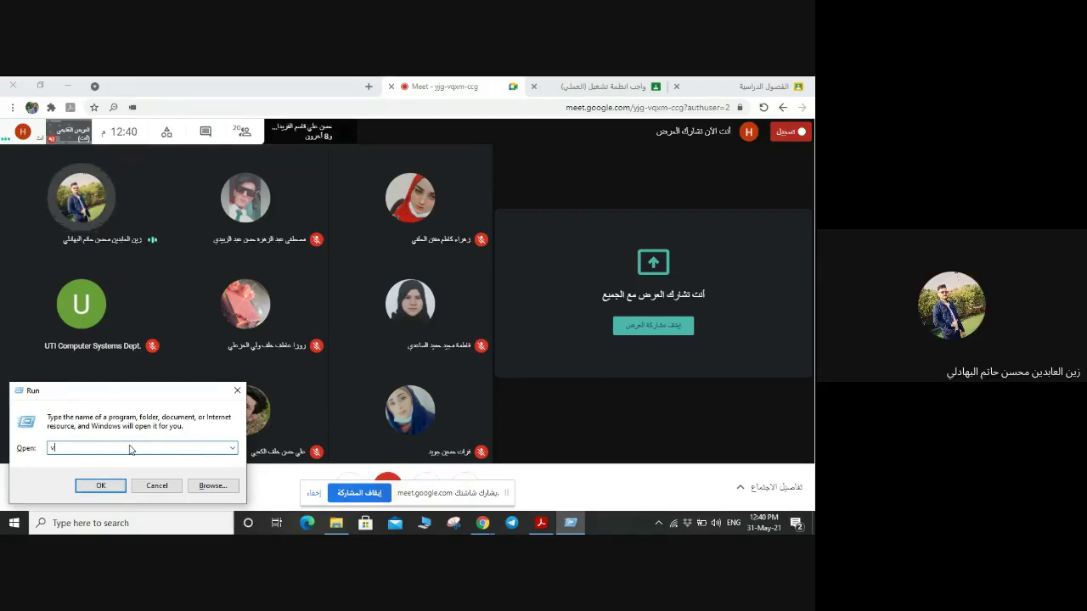
key(BackSpace)
text(pr)
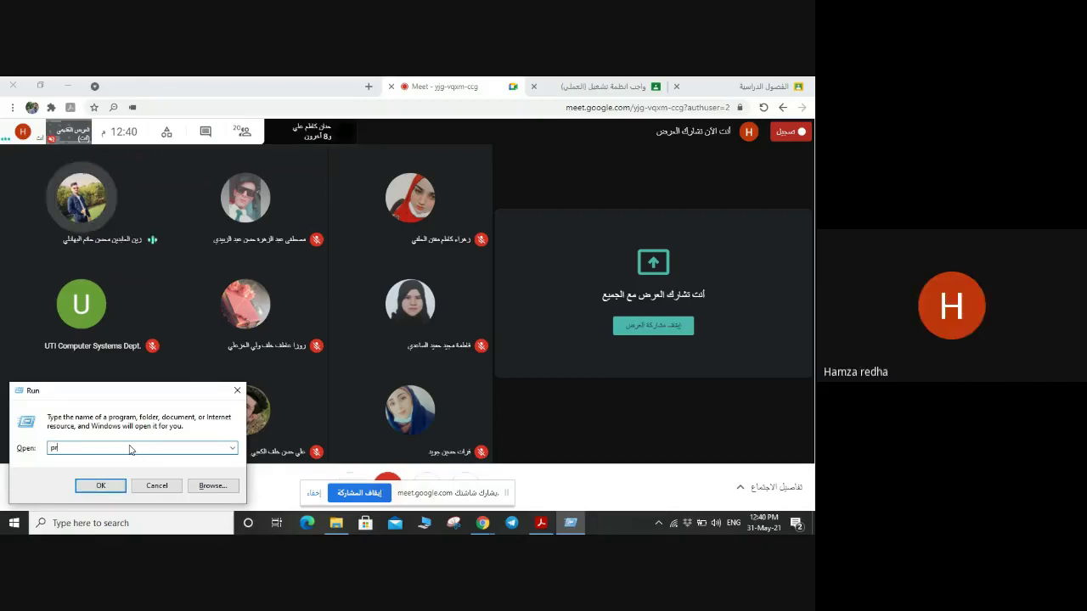
text(efec)
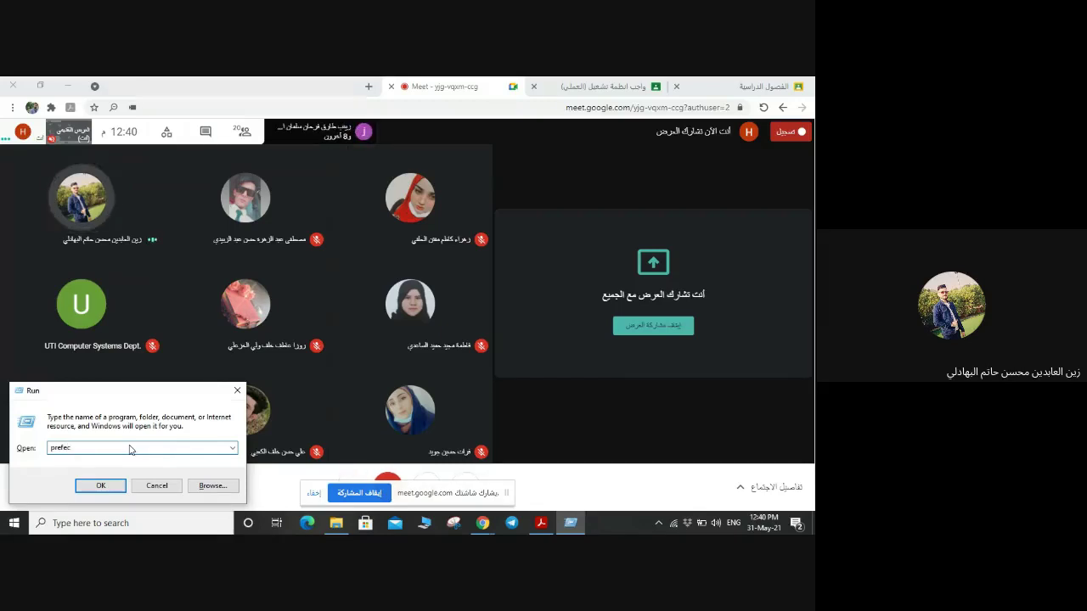
text(tch)
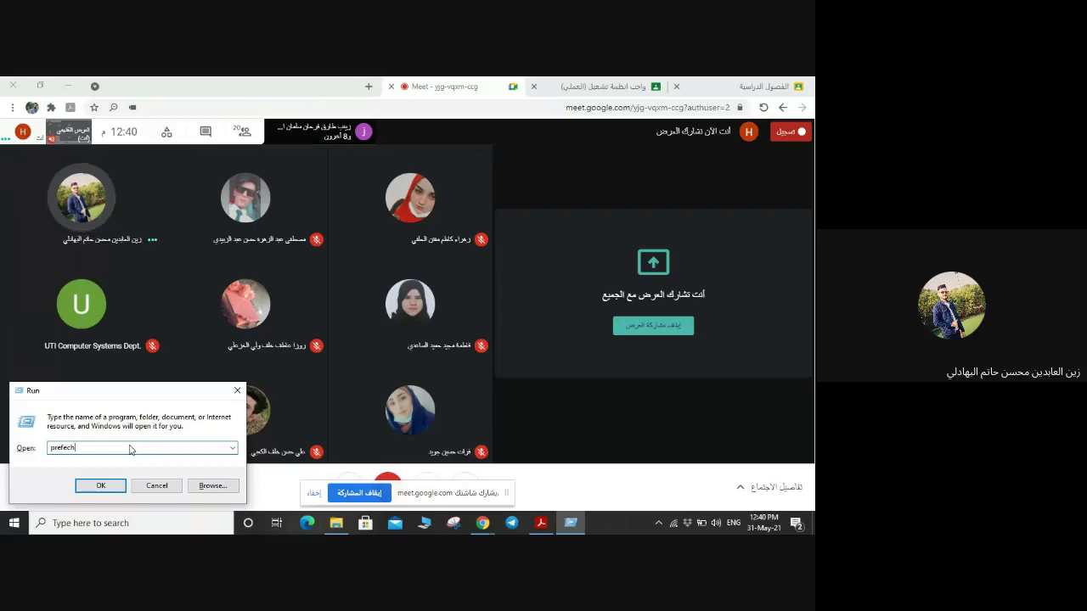
text(tch)
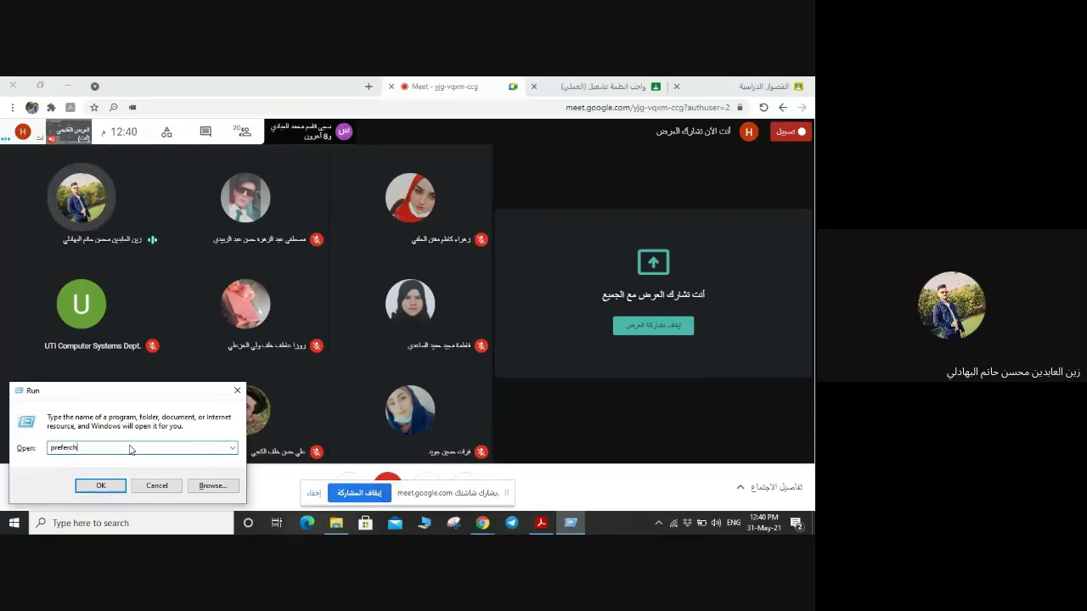
key(Return)
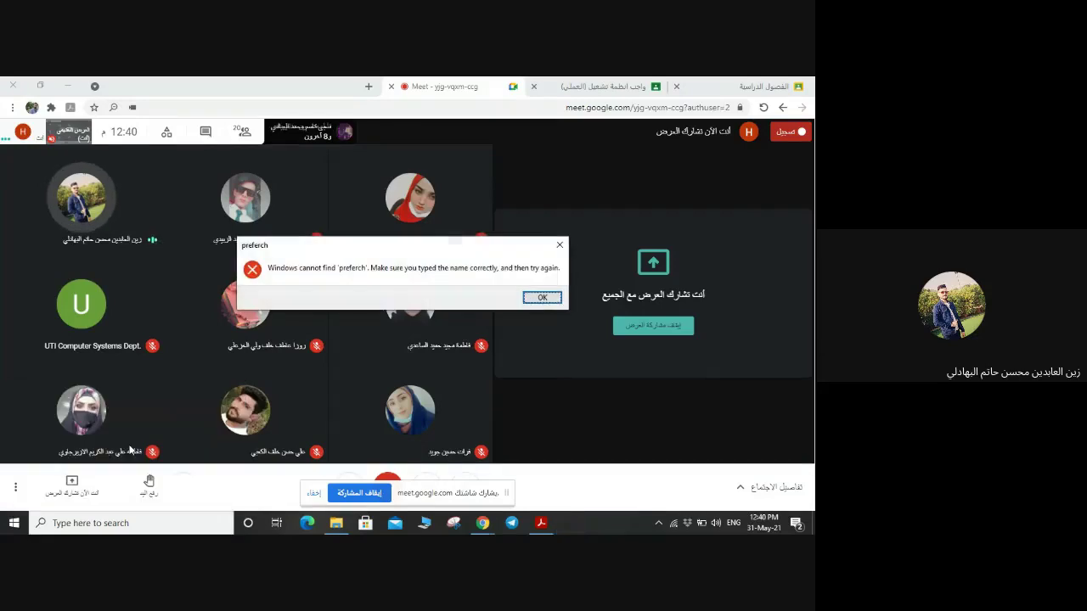
key(Return)
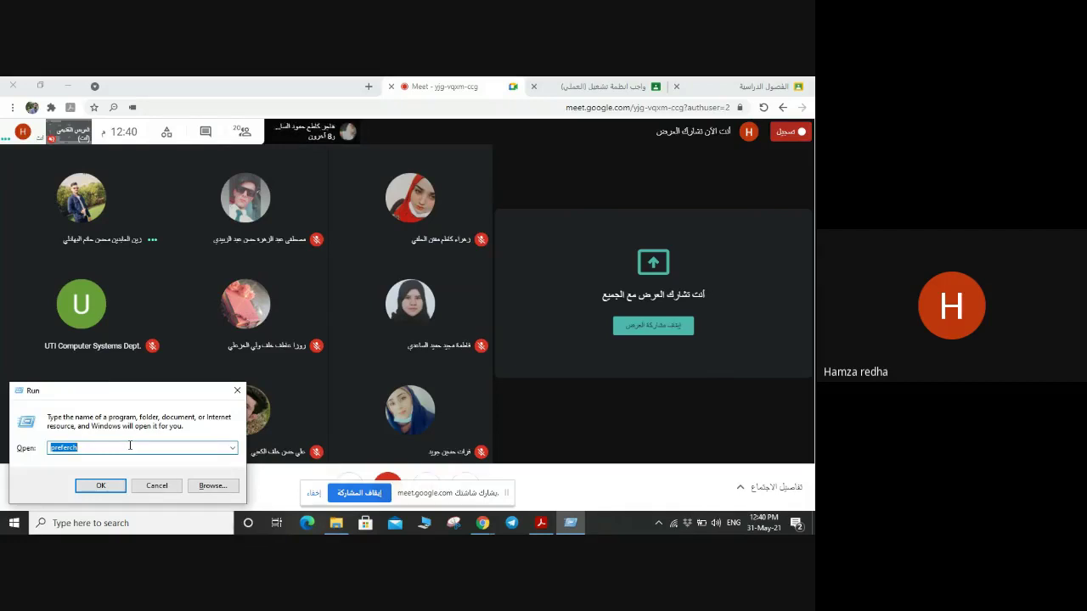
Run %temp% to open the user profile's local Temp folder
key(BackSpace)
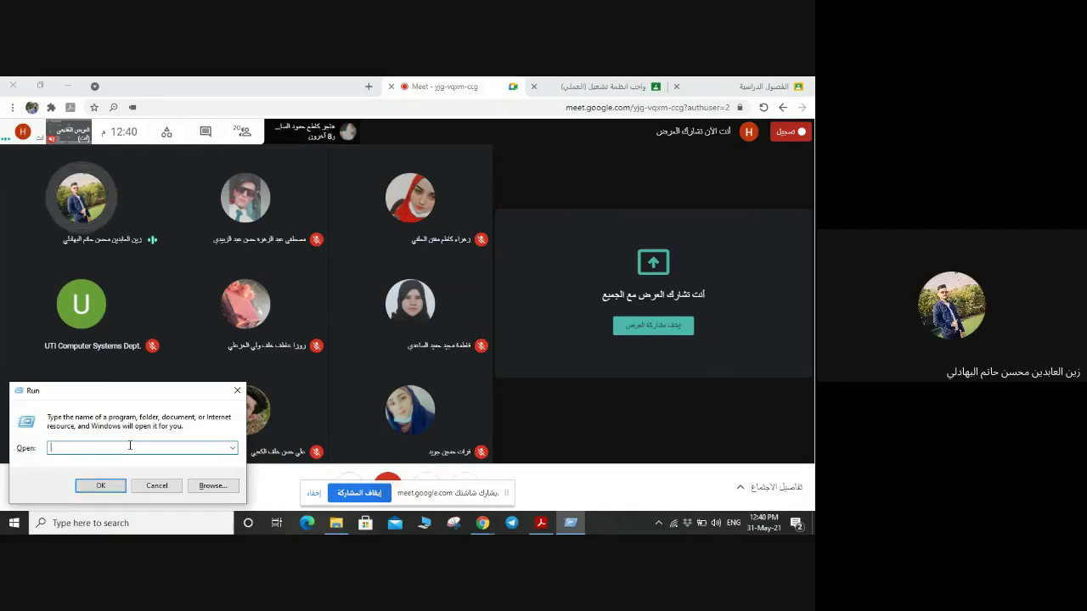
text(tem)
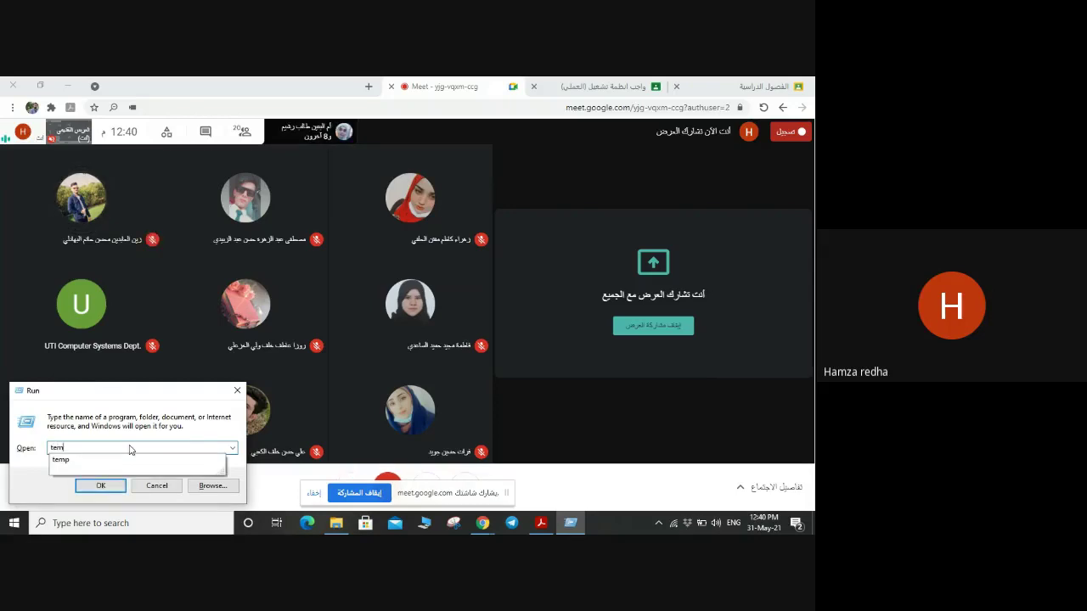
text(p)
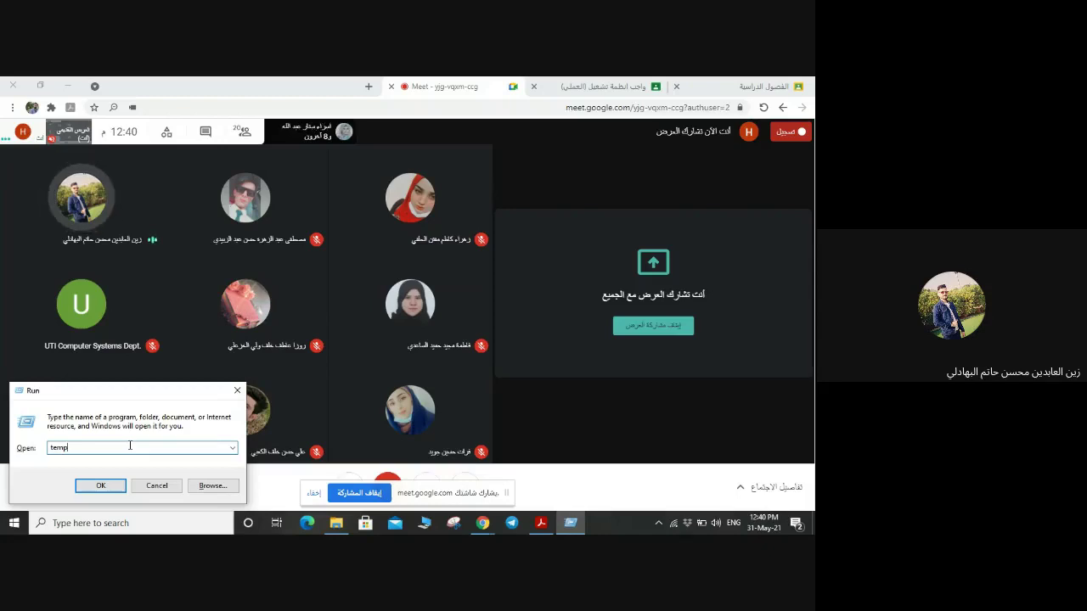
text(%)
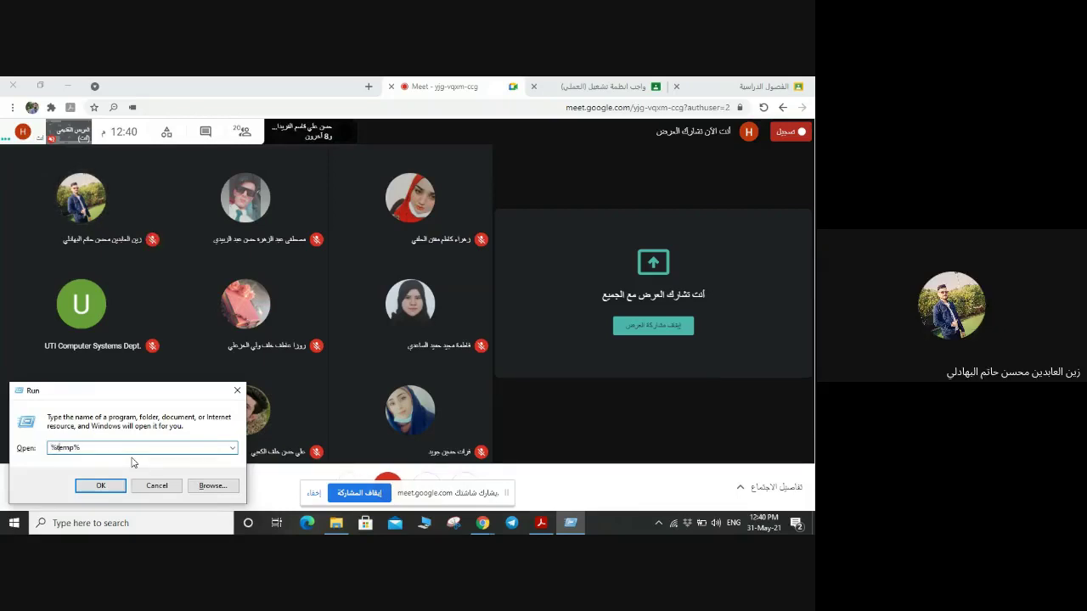
key(Return)
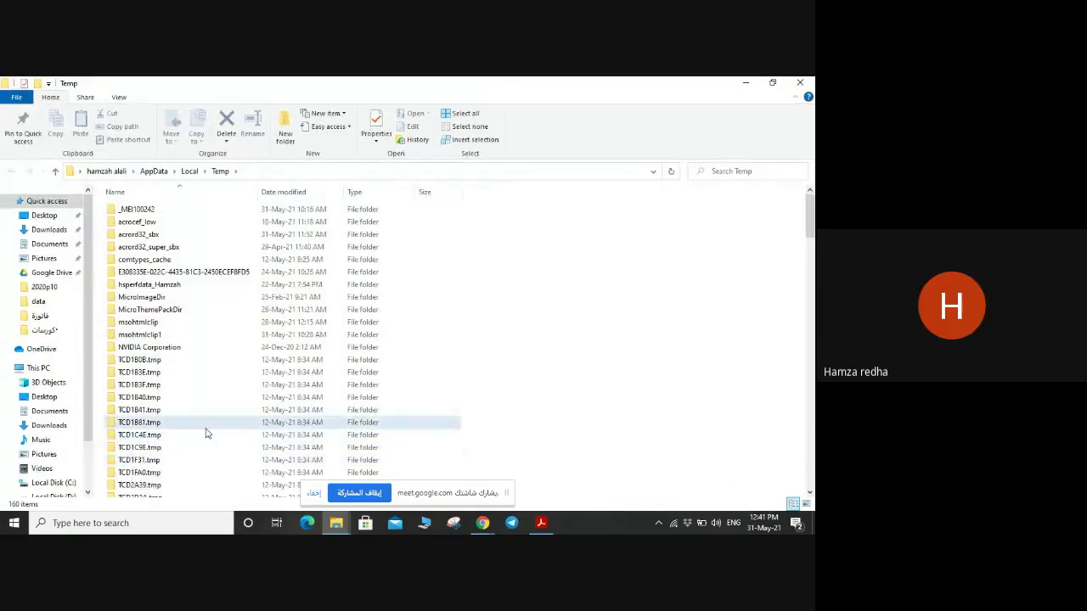
Delete all items in the user's Temp folder, skipping all files in use
click(205, 427)
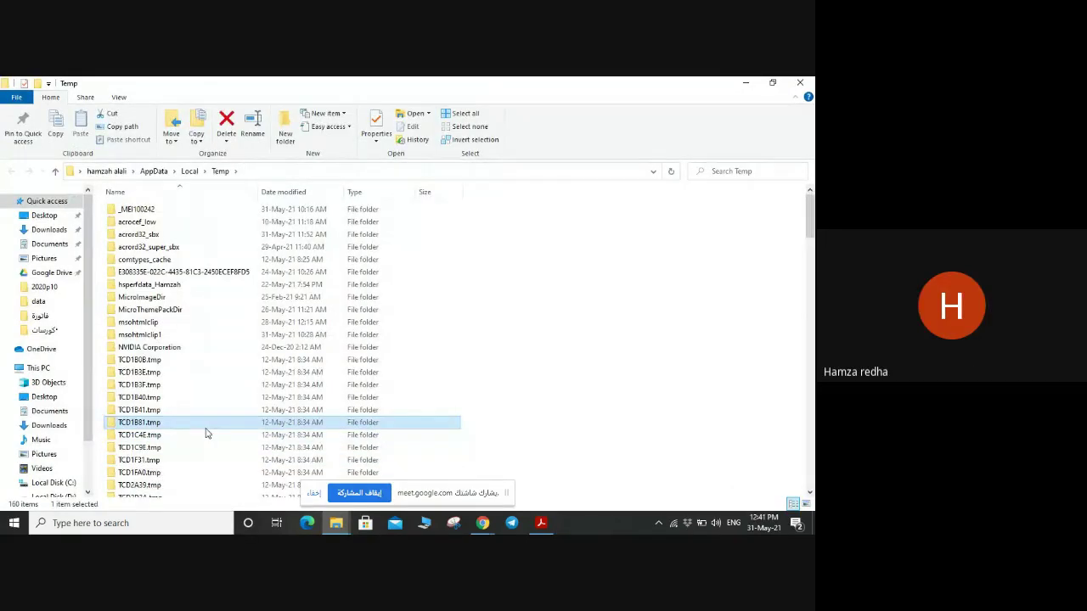
key(ctrl+a)
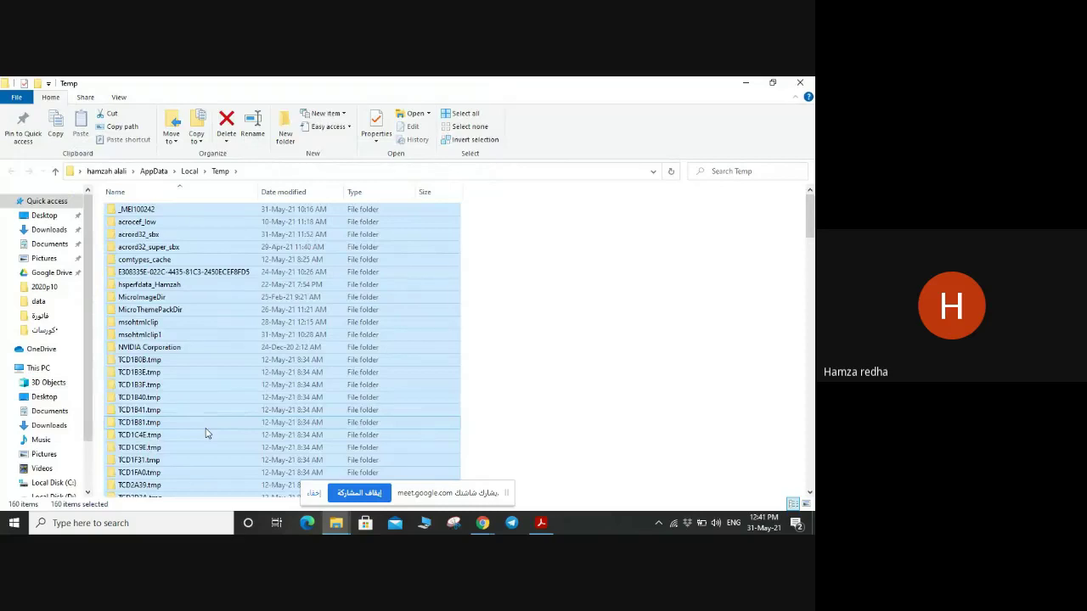
key(Delete)
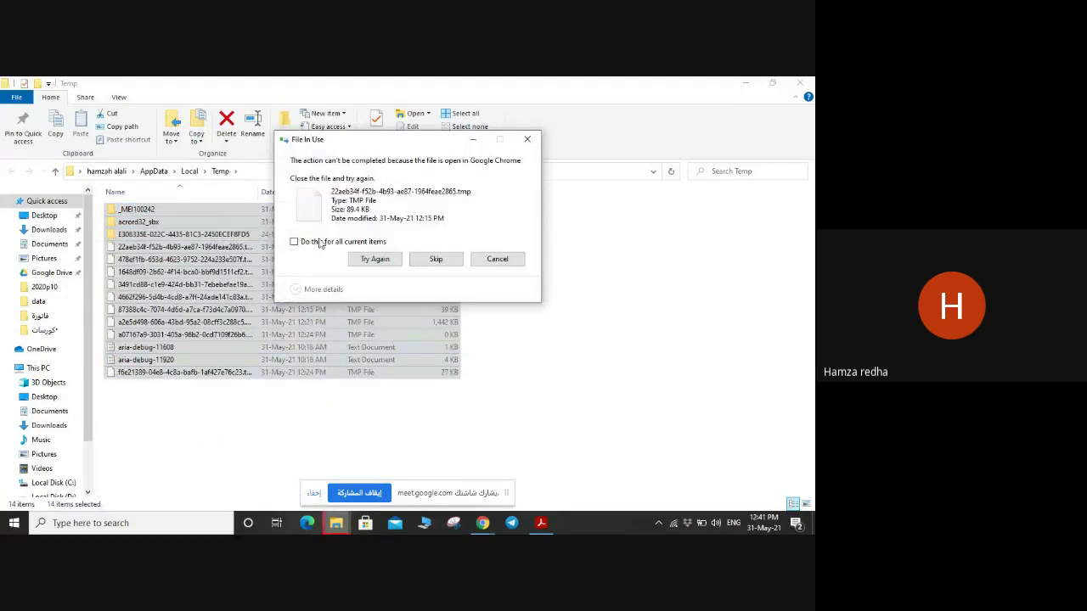
click(440, 259)
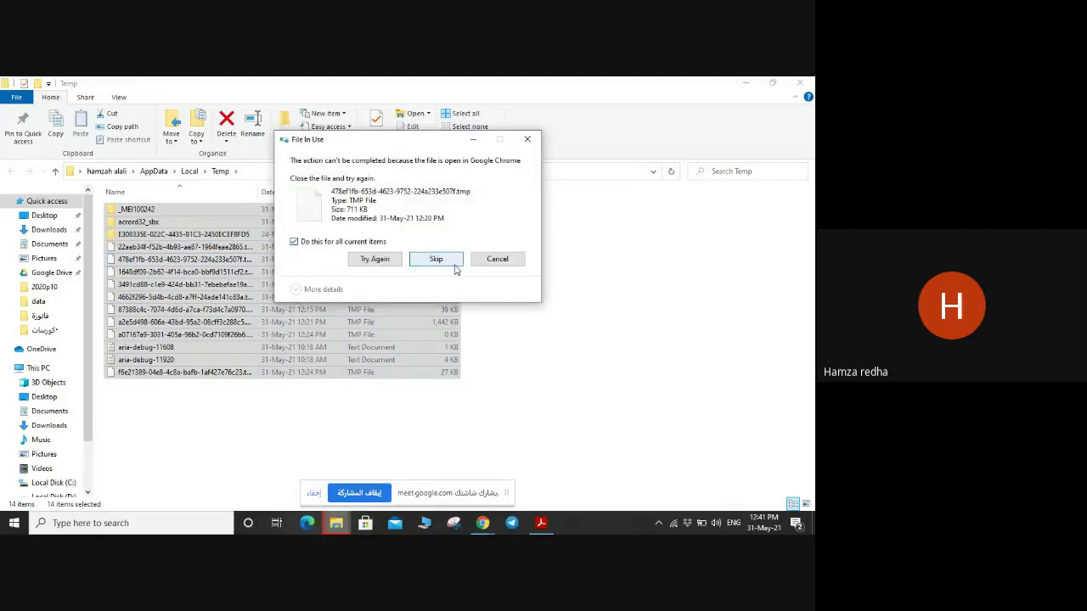
click(453, 265)
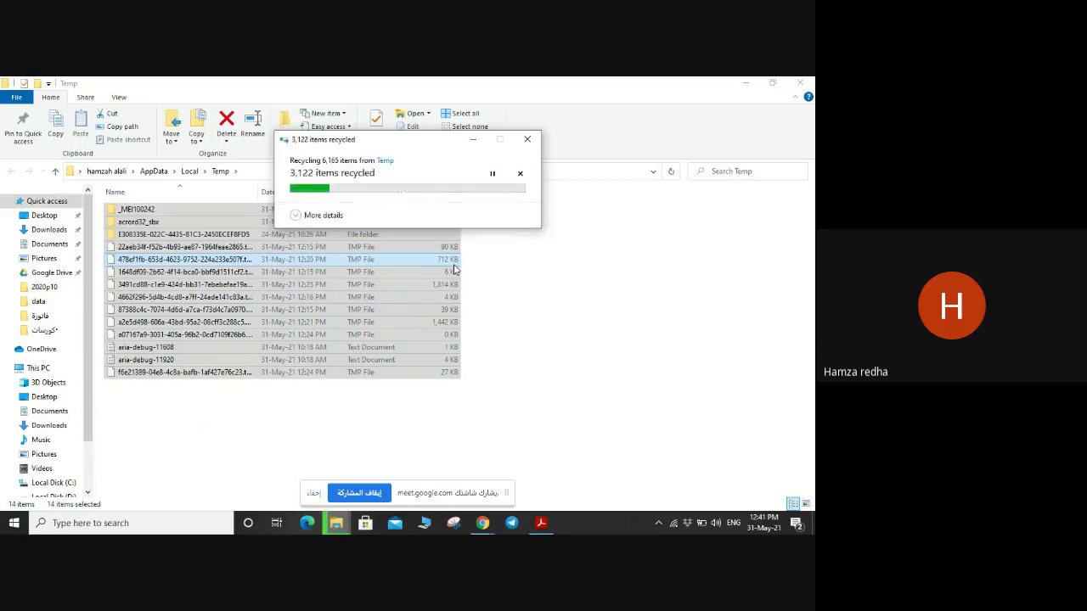
click(454, 269)
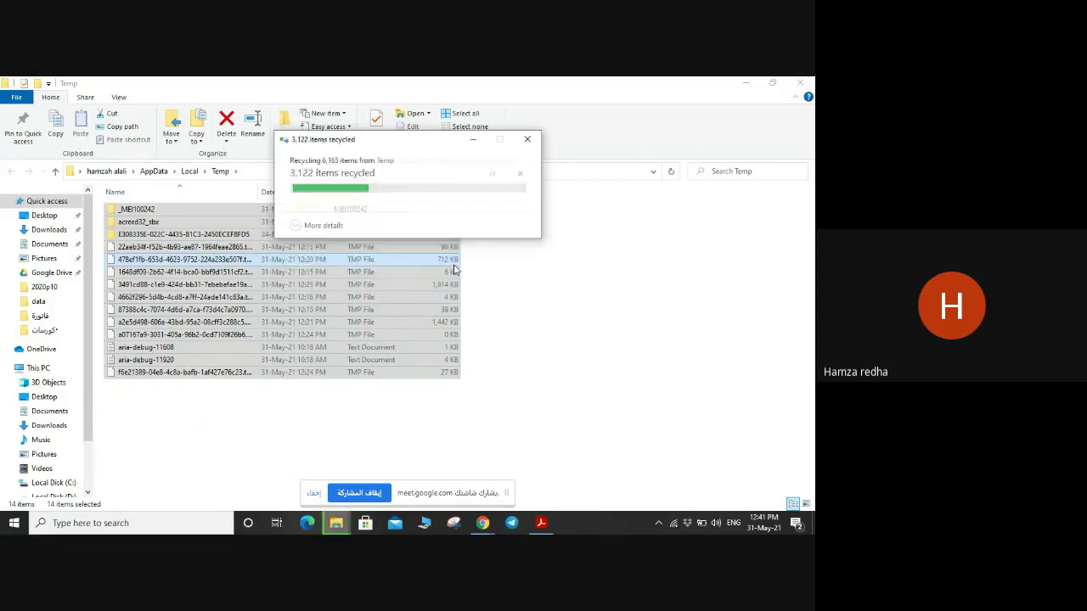
click(436, 269)
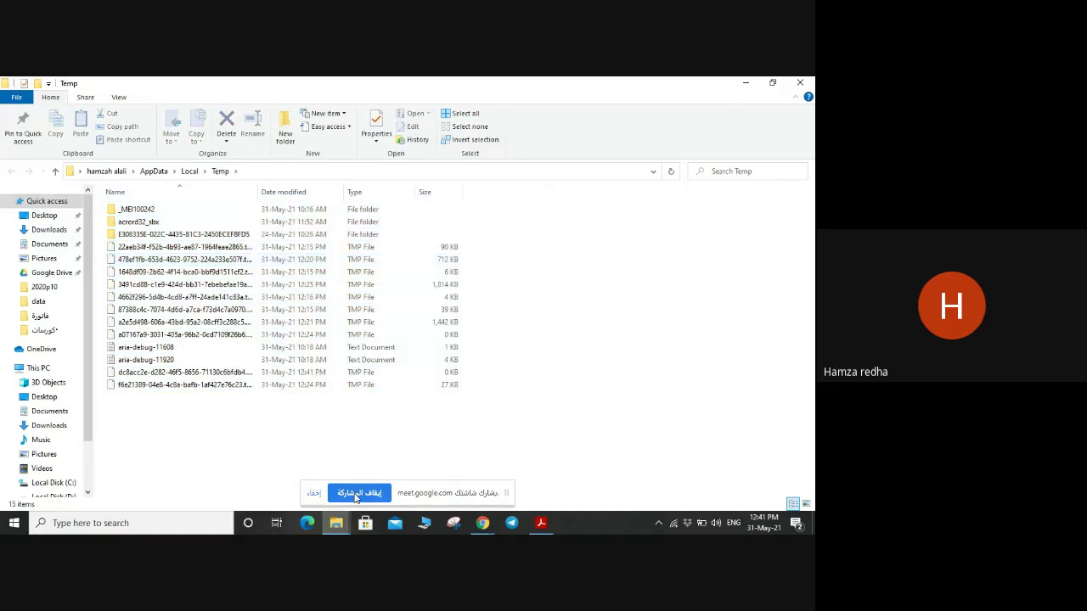
click(188, 384)
drag(188, 356, 188, 270)
click(212, 412)
Glance at cleanup.pdf in Adobe Acrobat Reader, and stop the Google Meet screen sharing
click(538, 524)
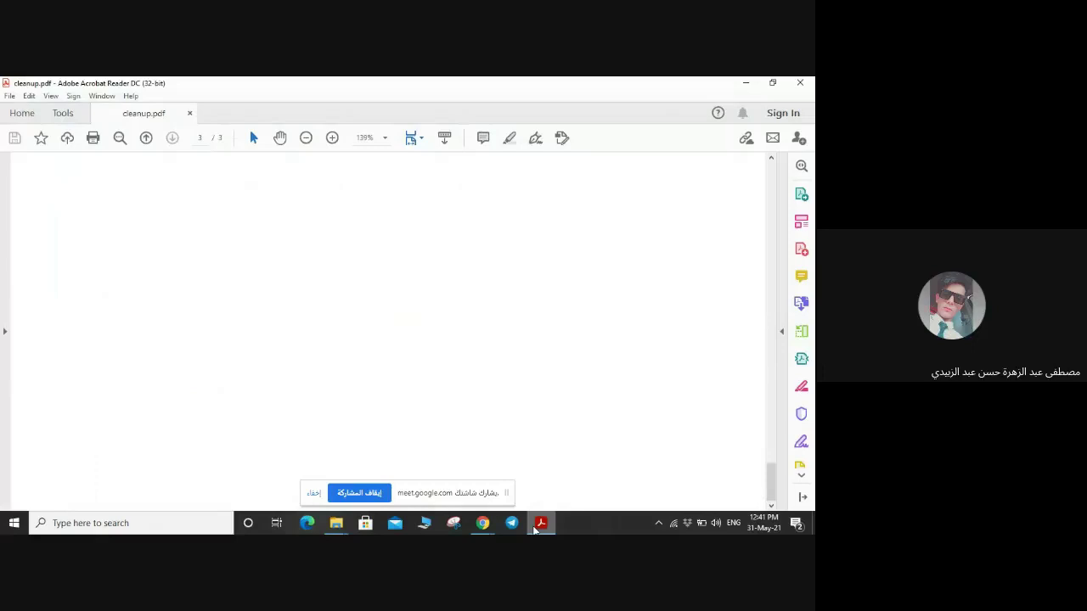
click(539, 524)
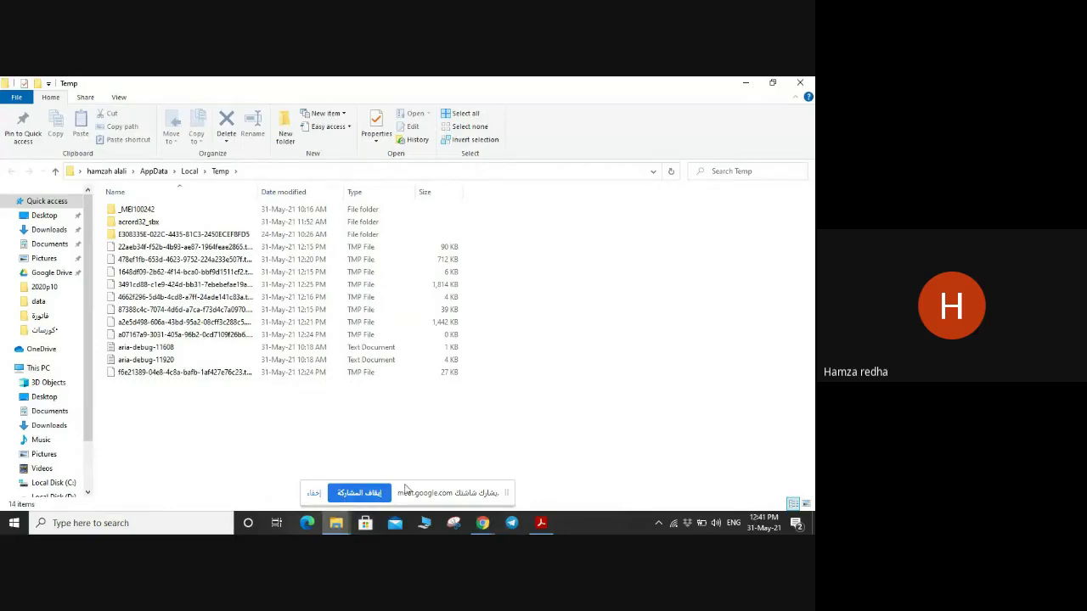
click(370, 495)
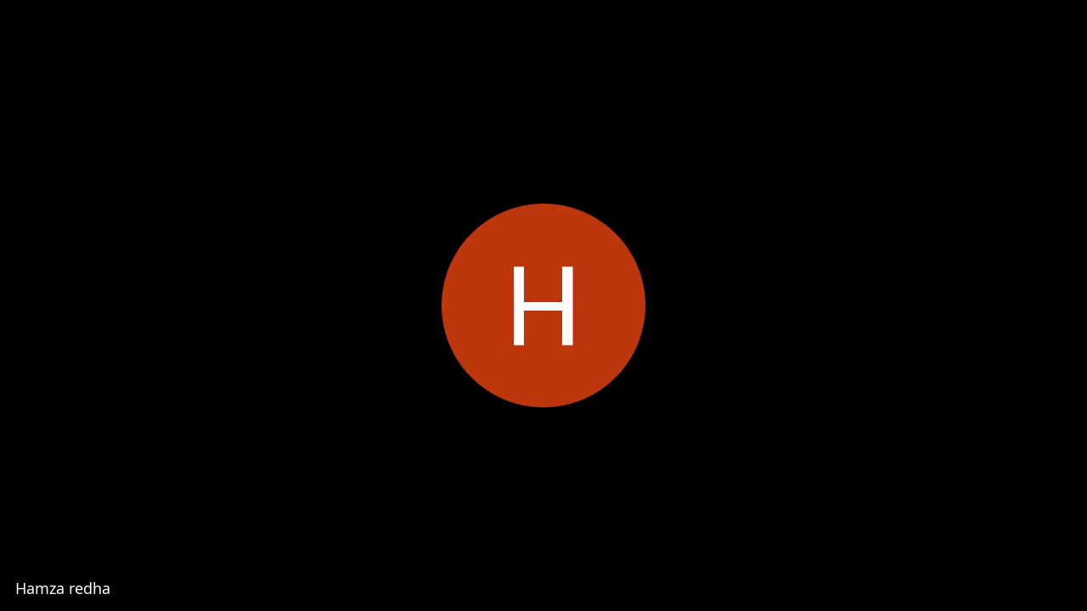
Look back through the Disk Cleanup instructions in cleanup.pdf toward the start of the document
scroll(773, 335, up, 10)
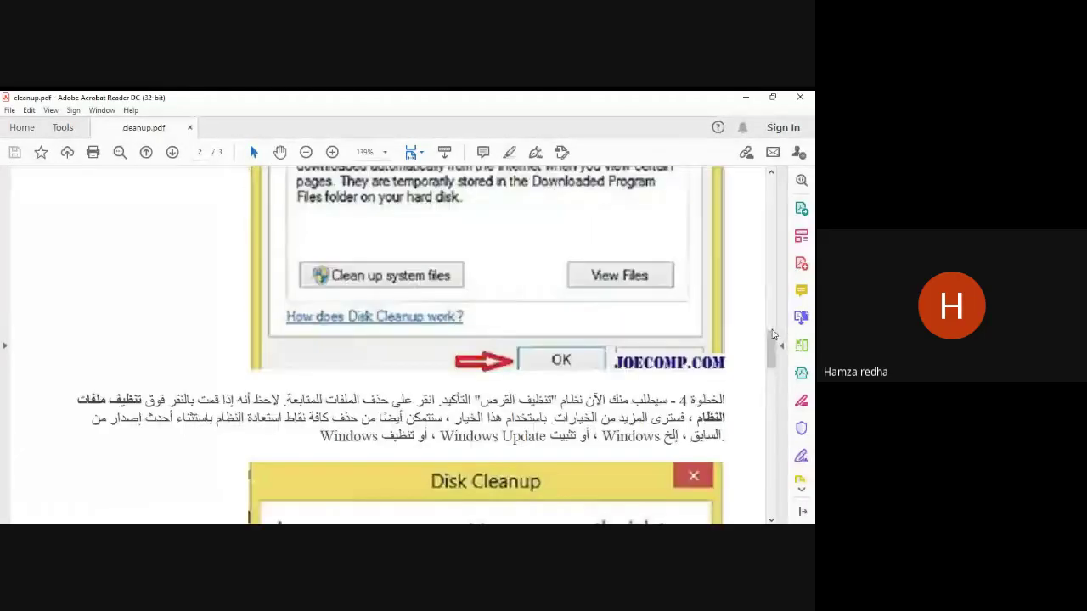
drag(773, 335, 777, 179)
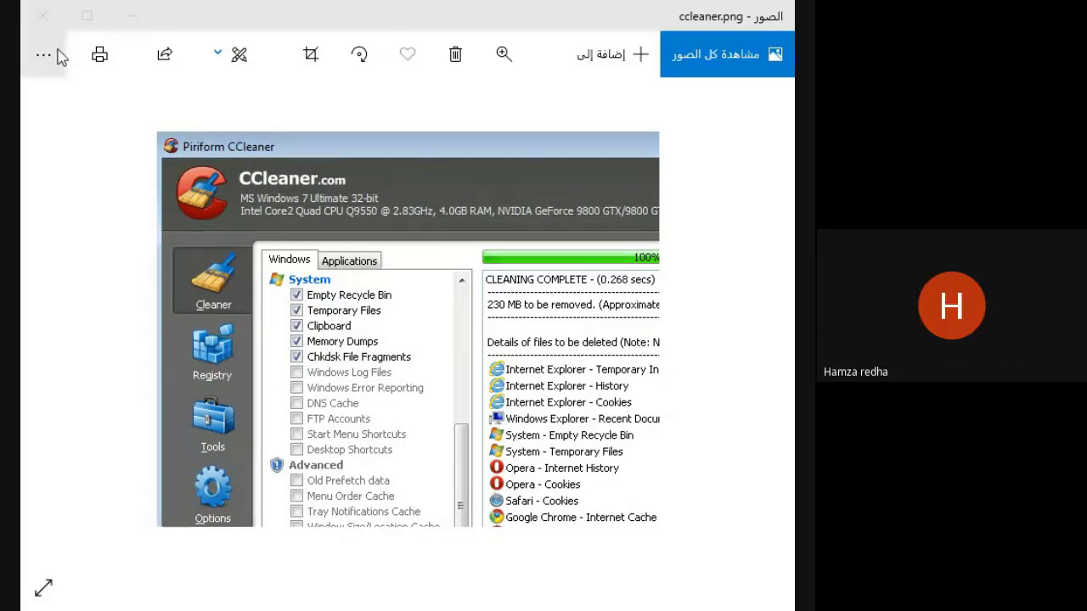
Maximize the Photos window showing ccleaner.png and enlarge the image to examine CCleaner's logo and cleaning options
click(92, 17)
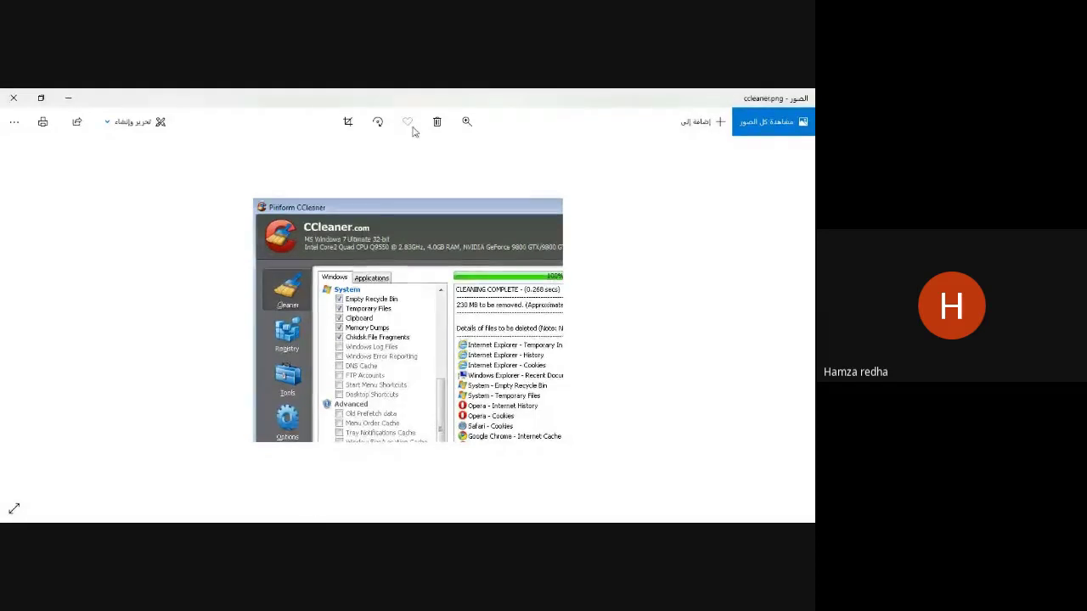
click(467, 121)
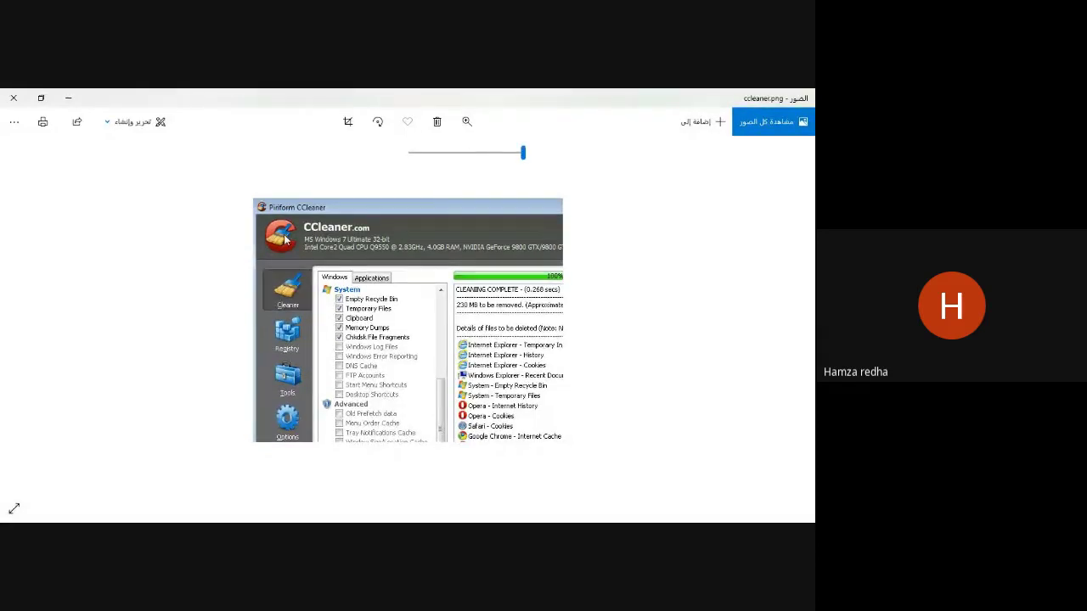
drag(522, 157, 501, 153)
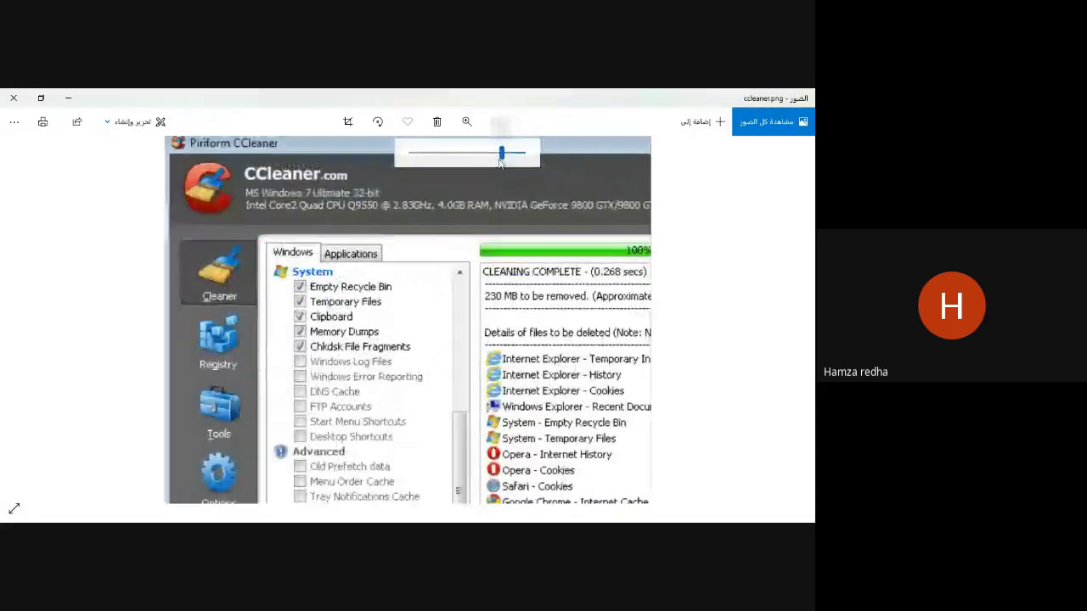
drag(333, 200, 333, 284)
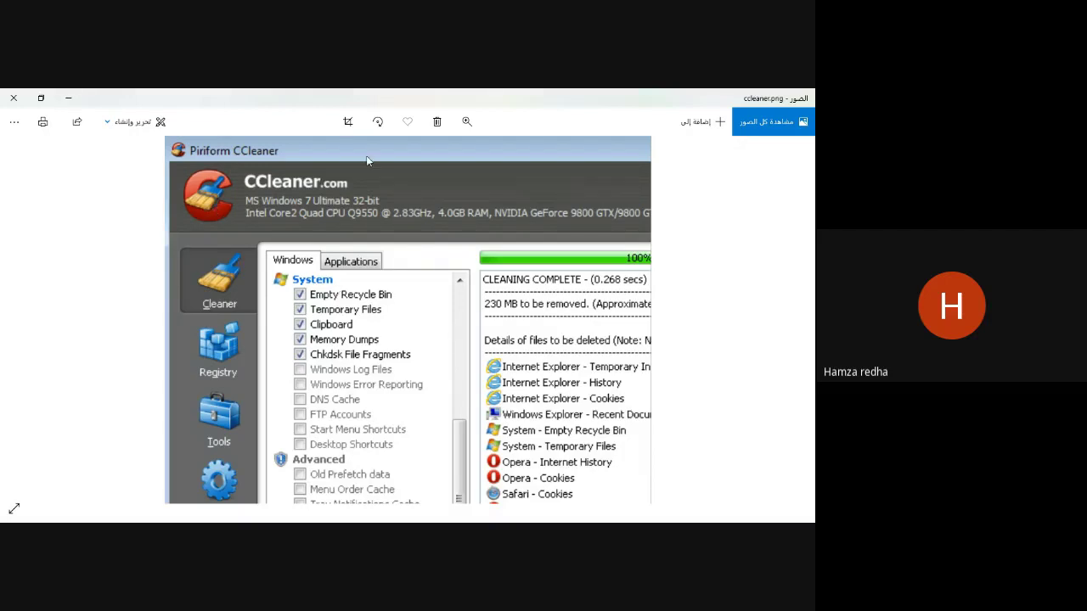
Start cropping ccleaner.png and fit the crop frame closely around the large CCleaner logo
click(348, 123)
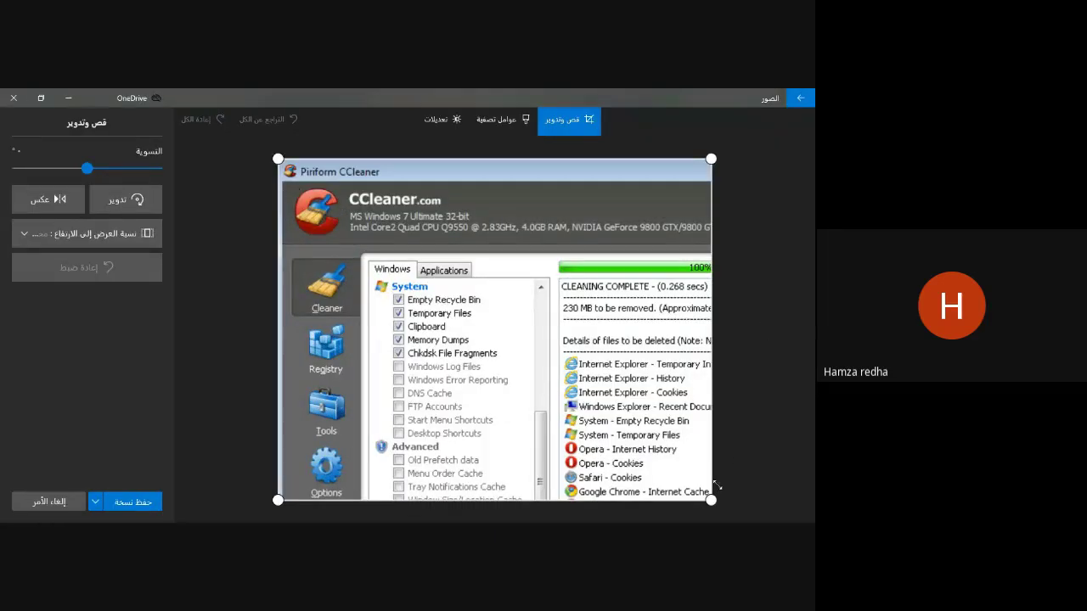
drag(710, 500, 347, 244)
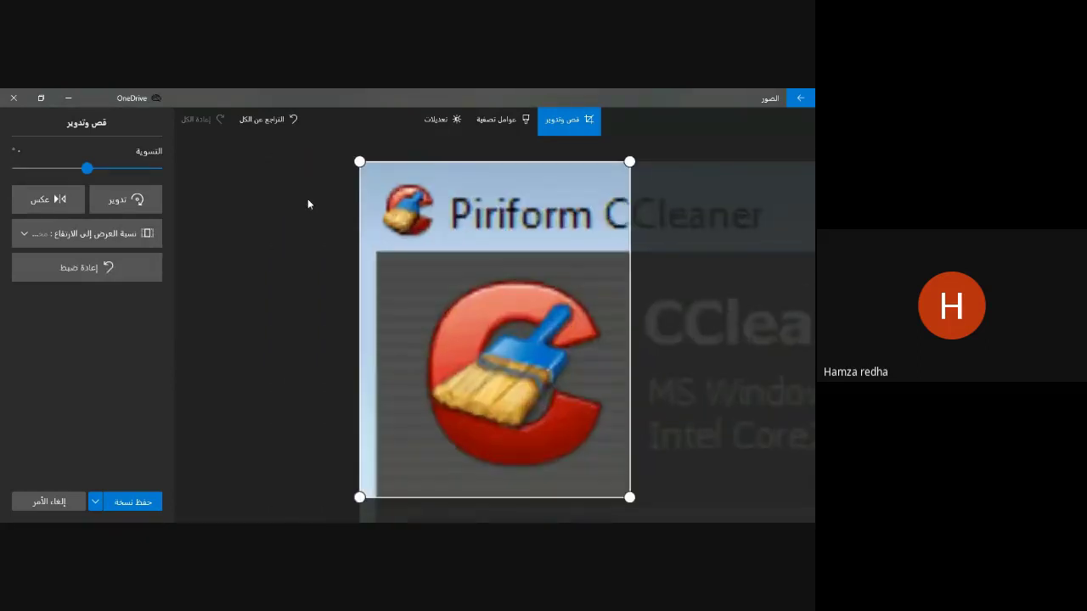
drag(365, 174, 376, 247)
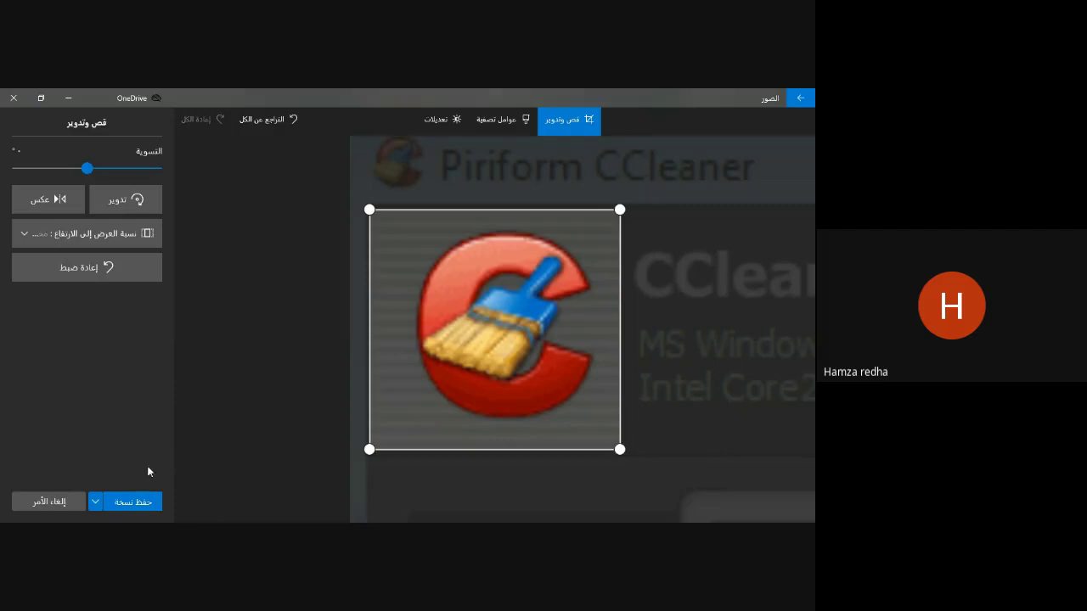
Discard the crop of ccleaner.png without saving and close the image
click(49, 501)
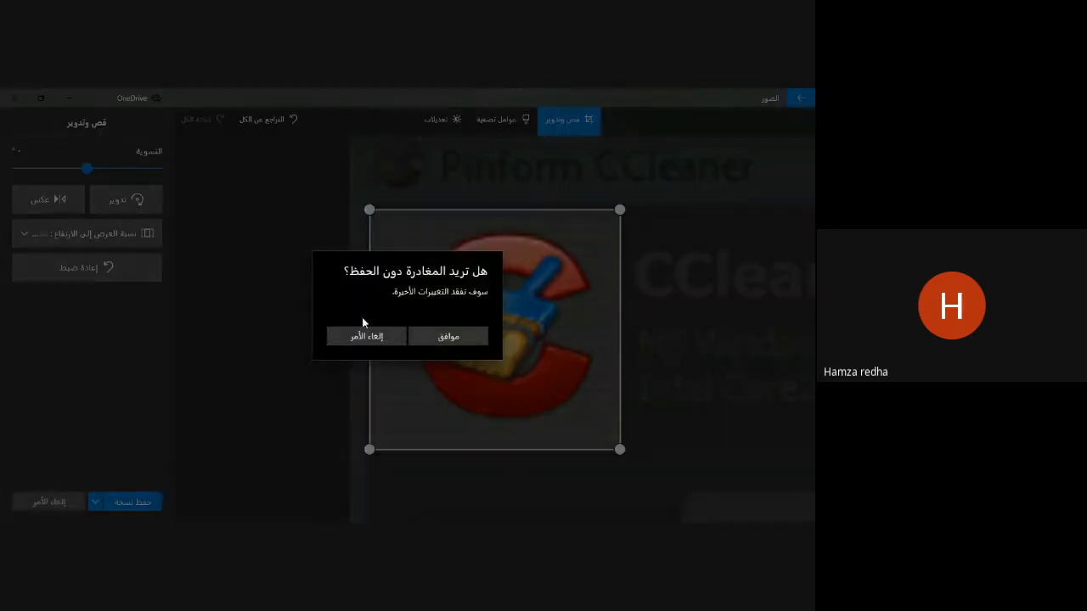
click(444, 336)
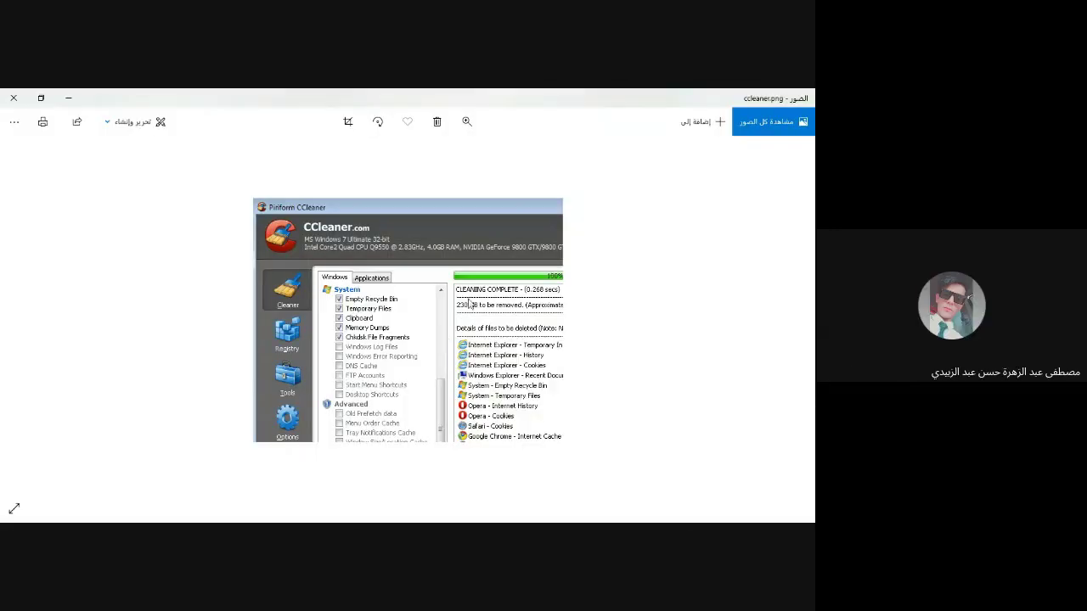
click(14, 98)
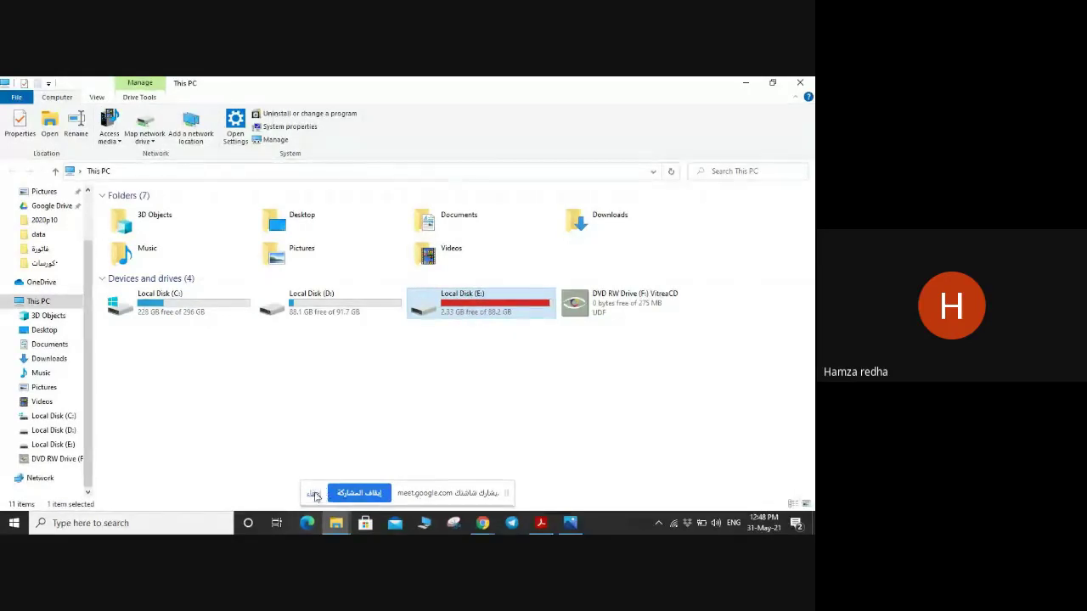
Hide the screen-sharing notice, examine which files Disk Cleanup offers to delete on drive E, and close the drive's dialogs
click(313, 493)
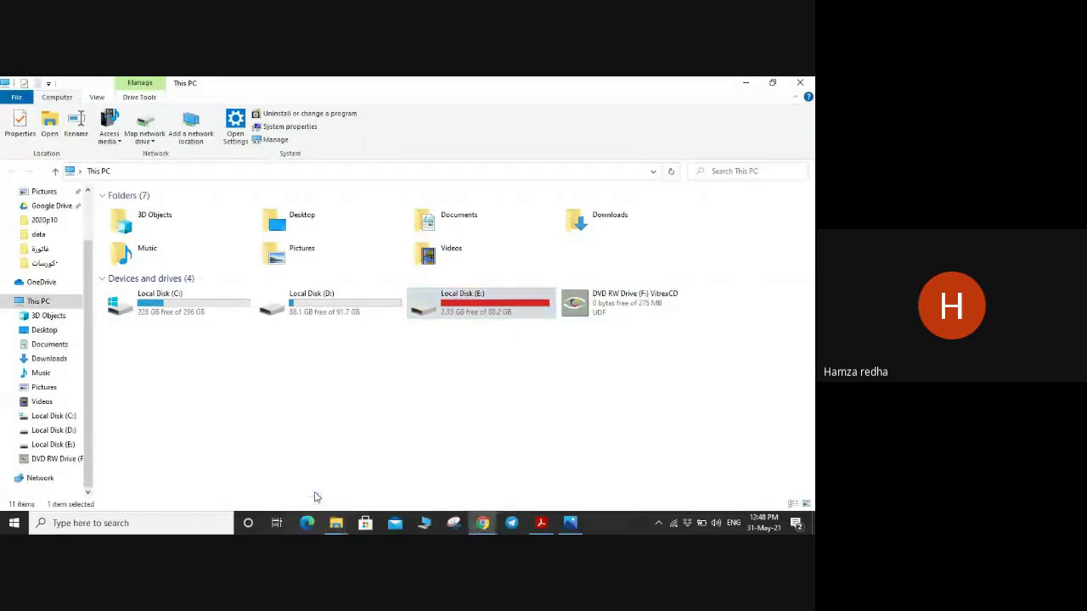
right_click(509, 311)
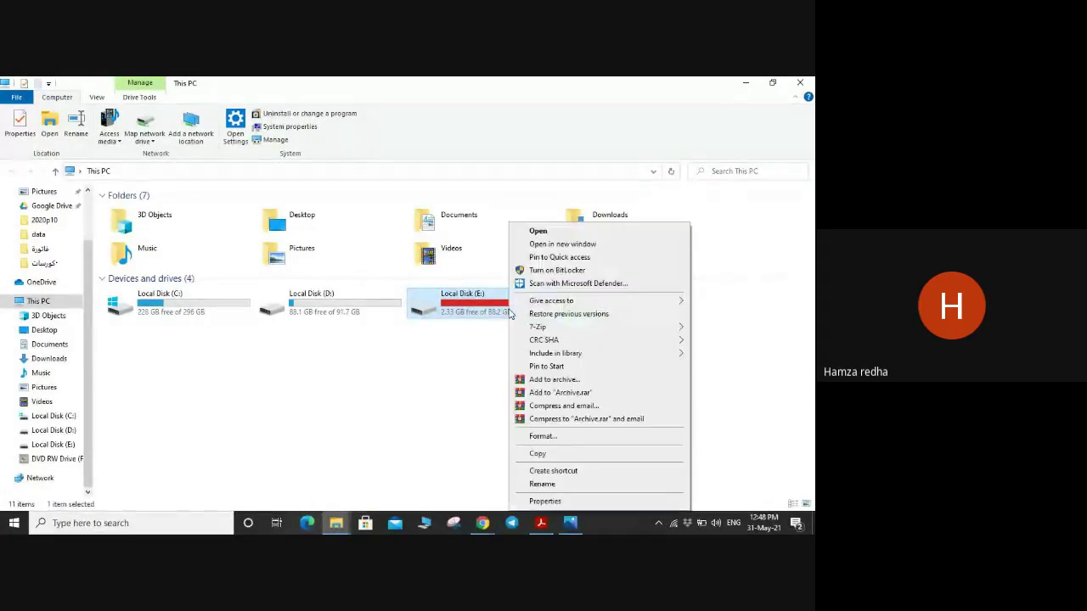
click(528, 501)
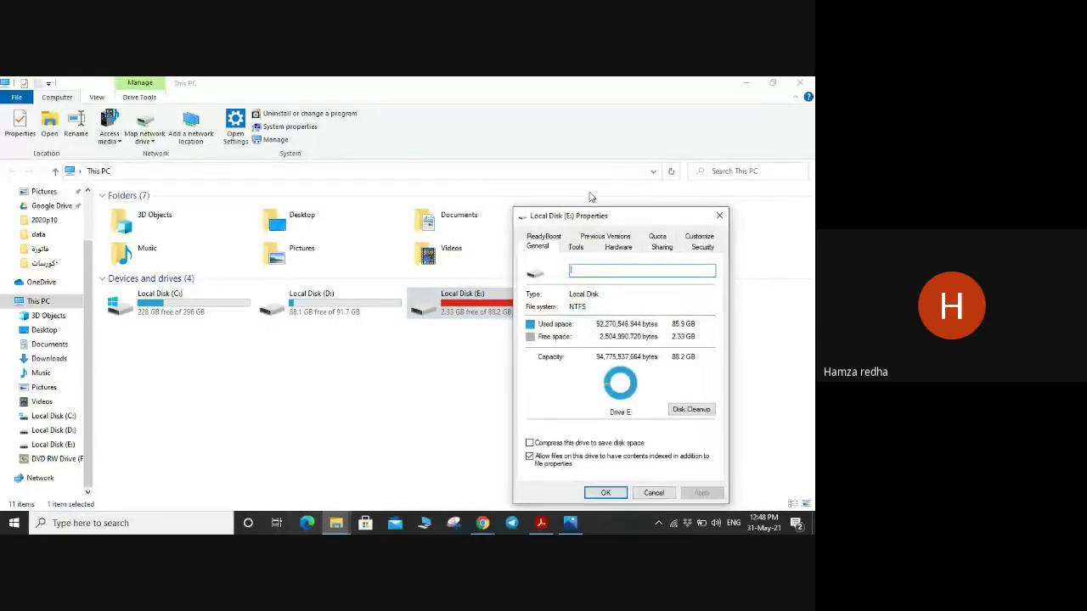
drag(594, 215, 348, 174)
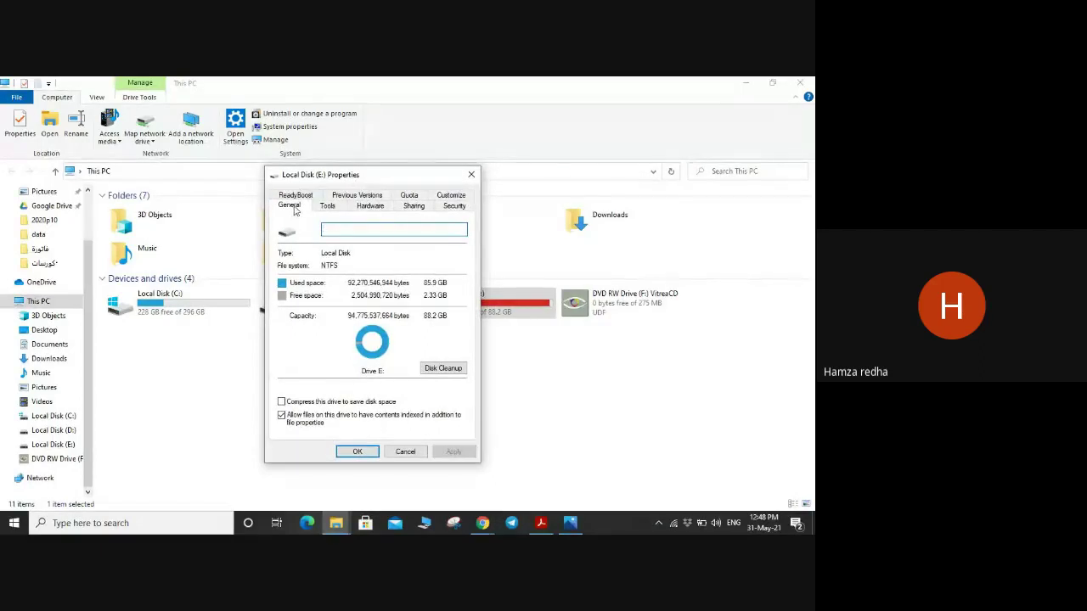
click(442, 370)
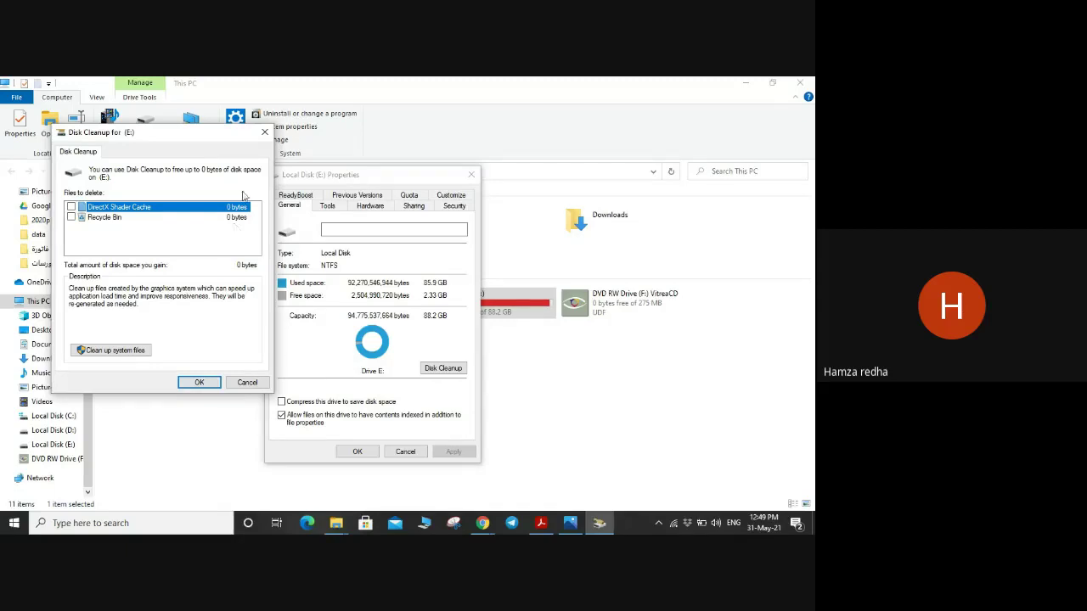
click(265, 133)
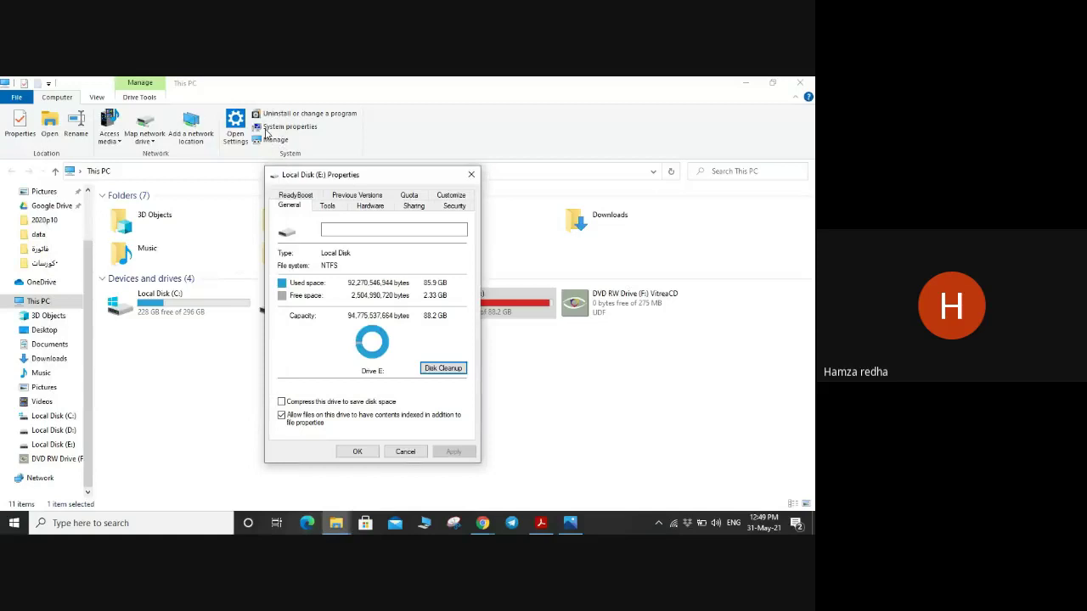
click(470, 176)
Examine which files Disk Cleanup offers to delete on drive D, and close the drive's dialogs without cleaning
click(322, 311)
right_click(323, 311)
click(390, 501)
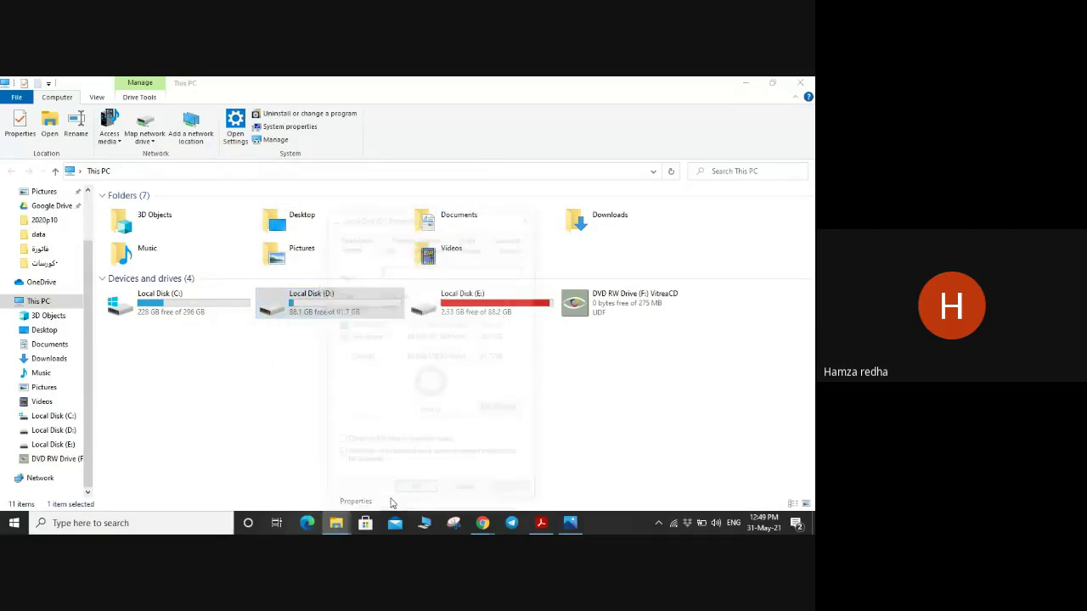
click(500, 410)
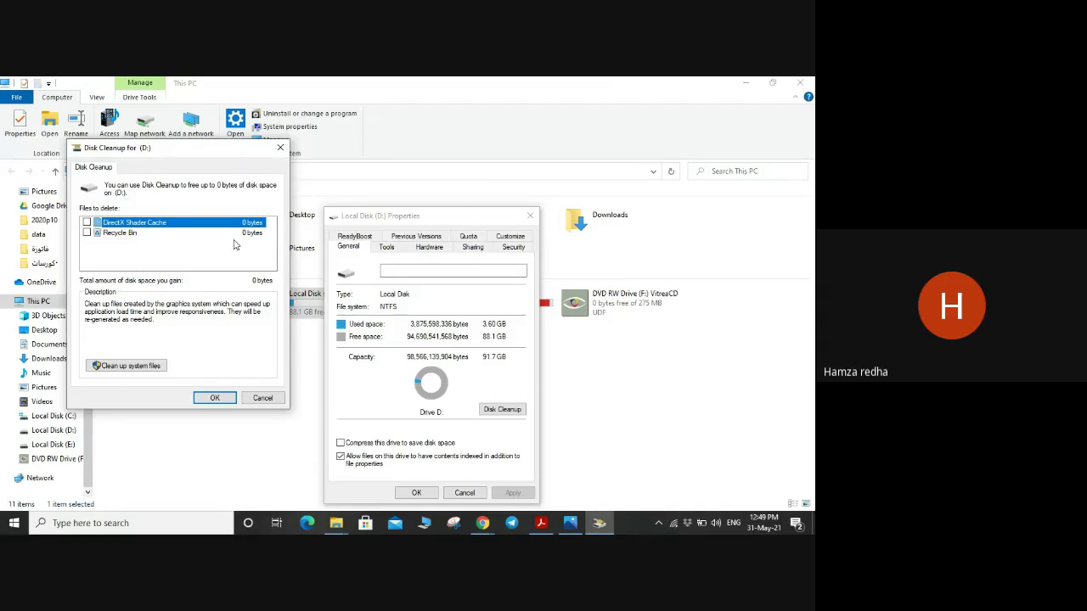
click(280, 150)
click(529, 215)
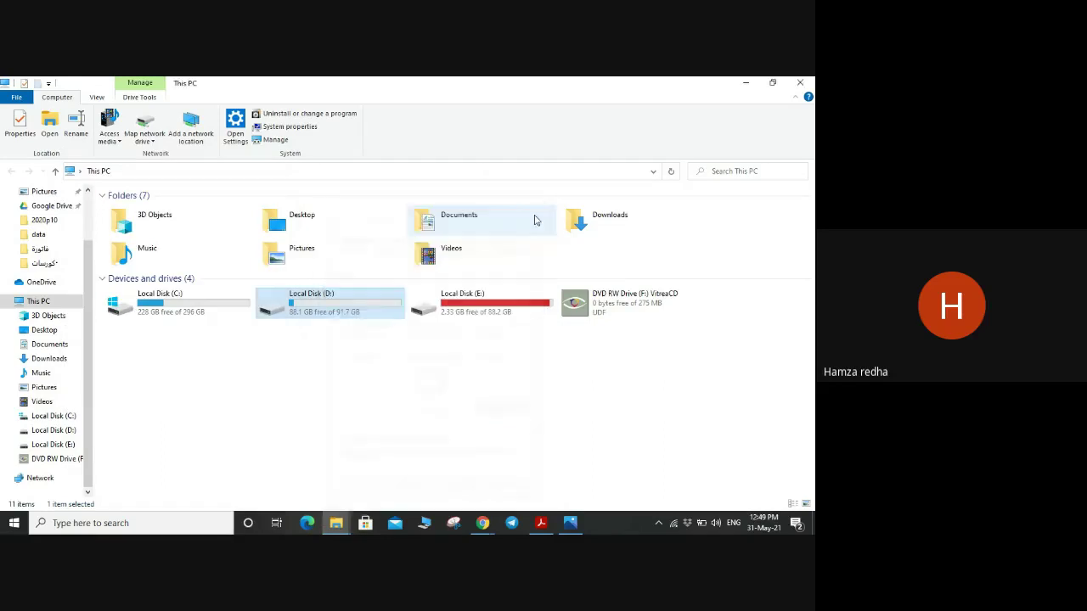
Examine the file categories Disk Cleanup offers to delete on drive C, and close the drive's dialogs without cleaning
right_click(194, 306)
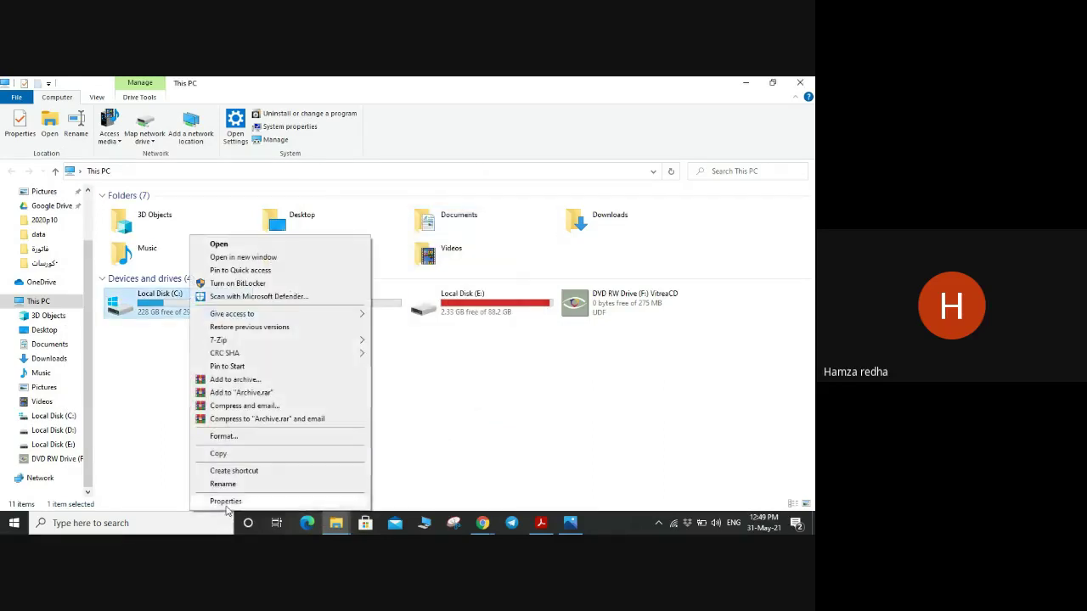
click(227, 502)
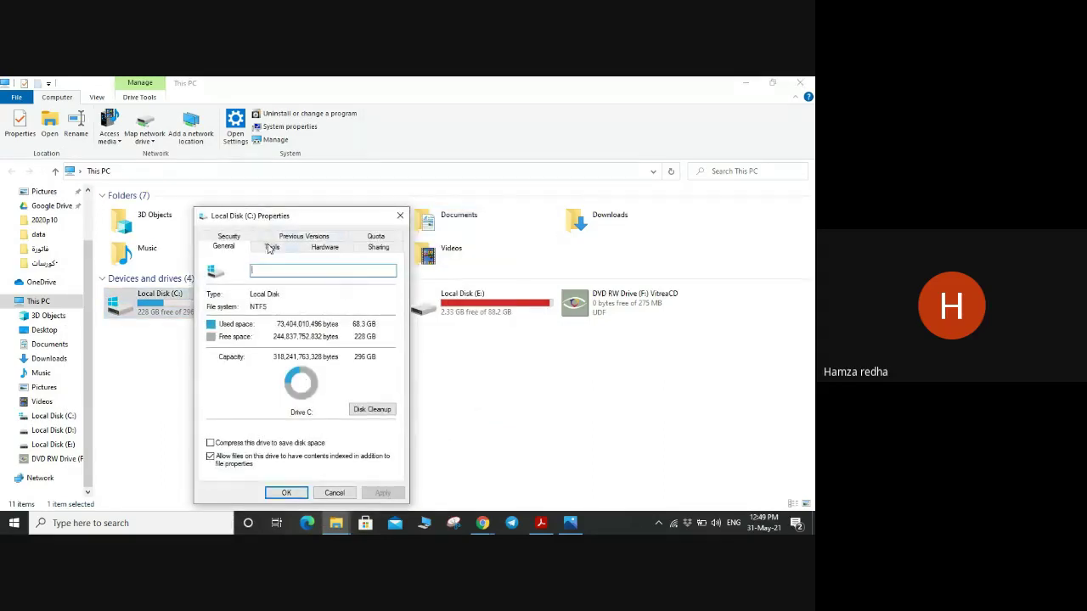
click(363, 409)
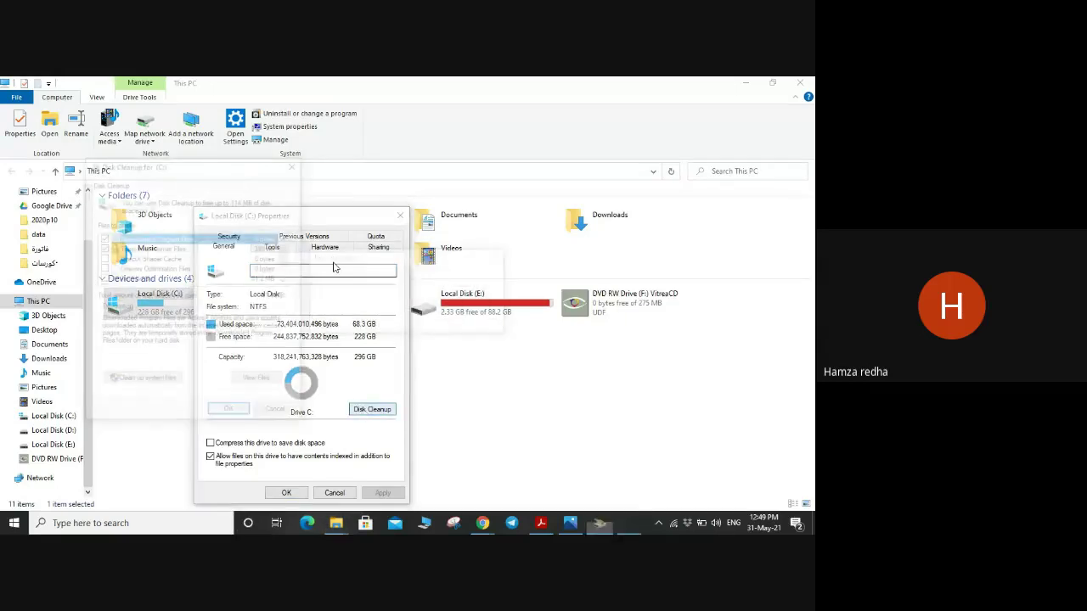
drag(236, 165, 162, 165)
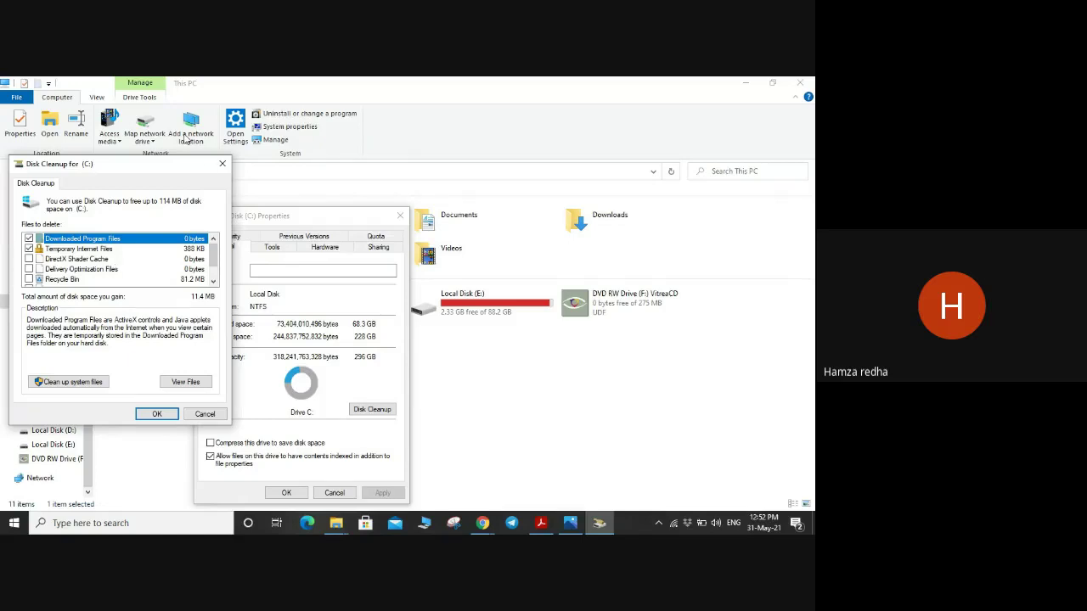
click(223, 162)
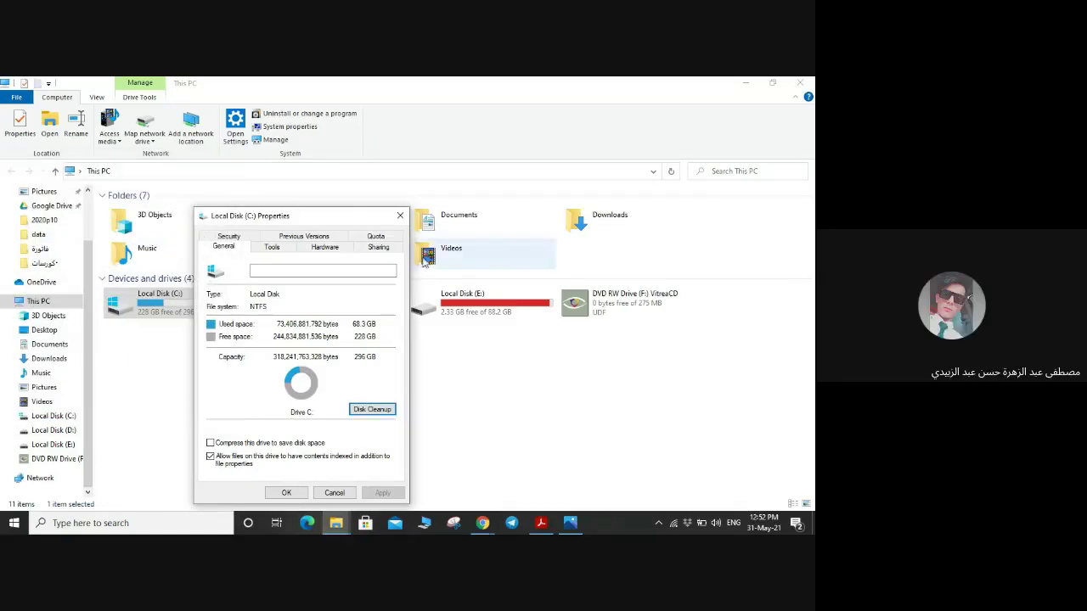
click(400, 216)
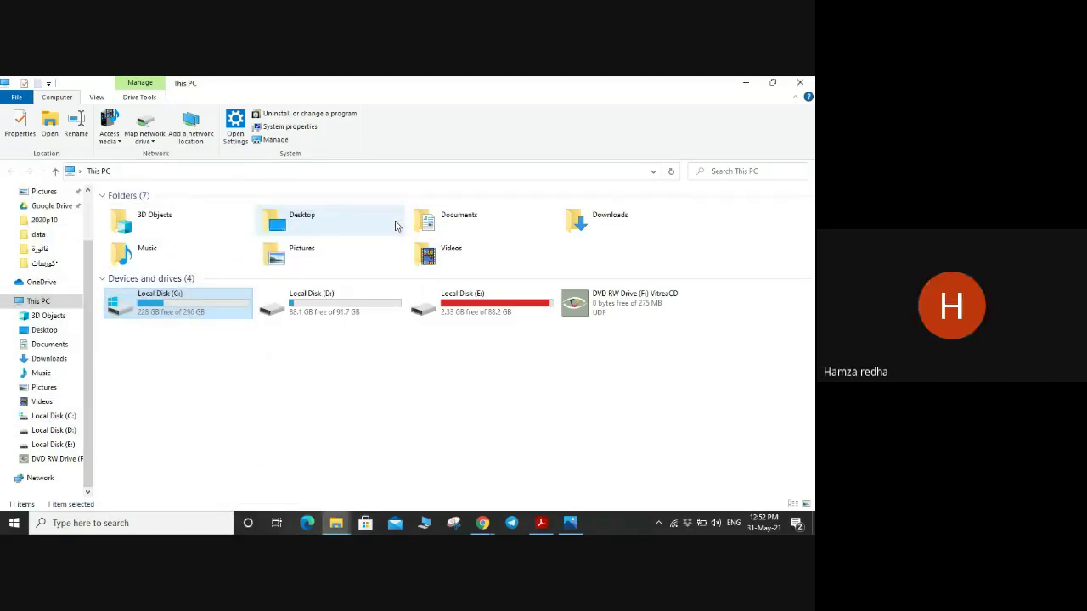
Switch to Google Classroom in Chrome and bring up the turned-in submissions for the HDD and SSD difference report
click(746, 83)
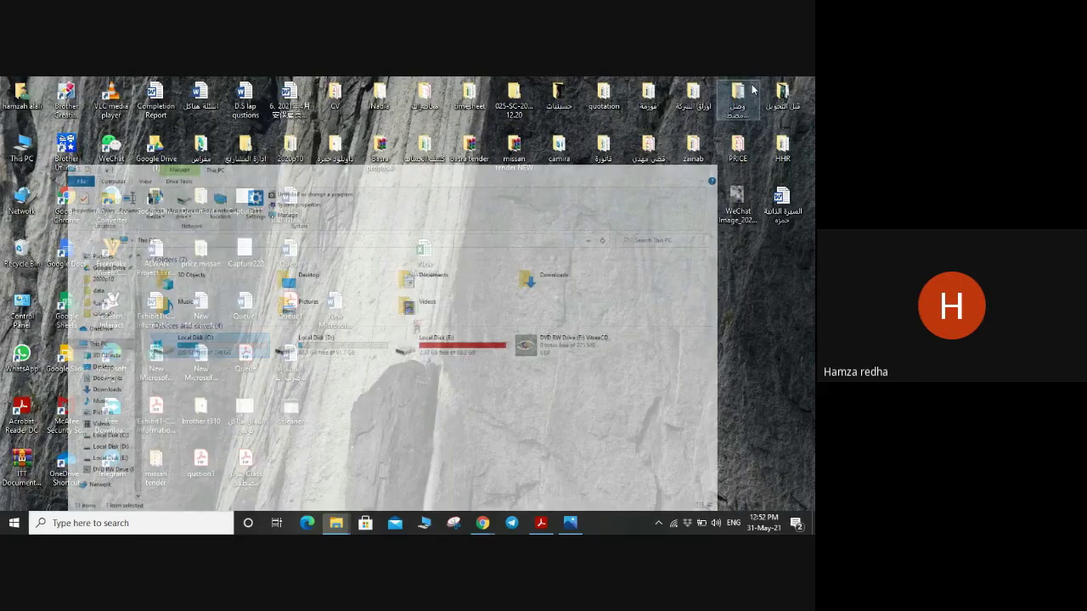
key(alt+Tab)
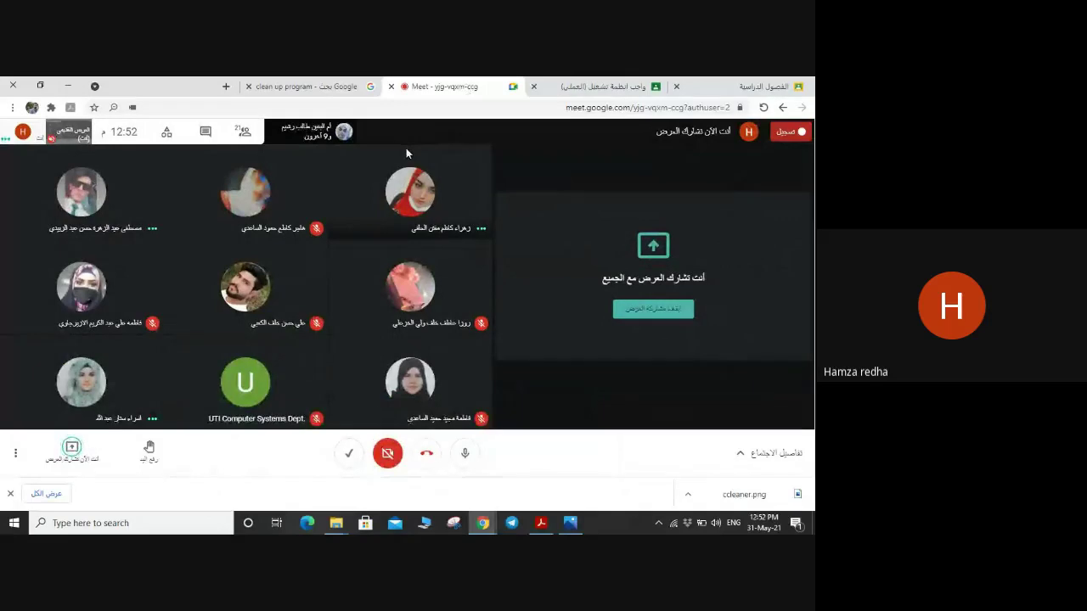
click(603, 81)
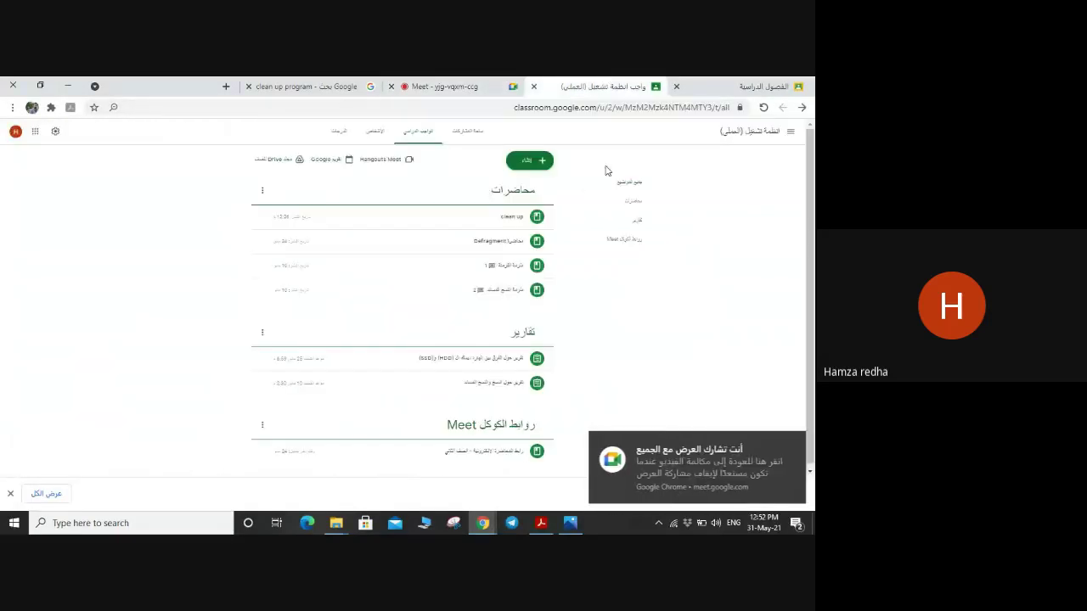
click(485, 138)
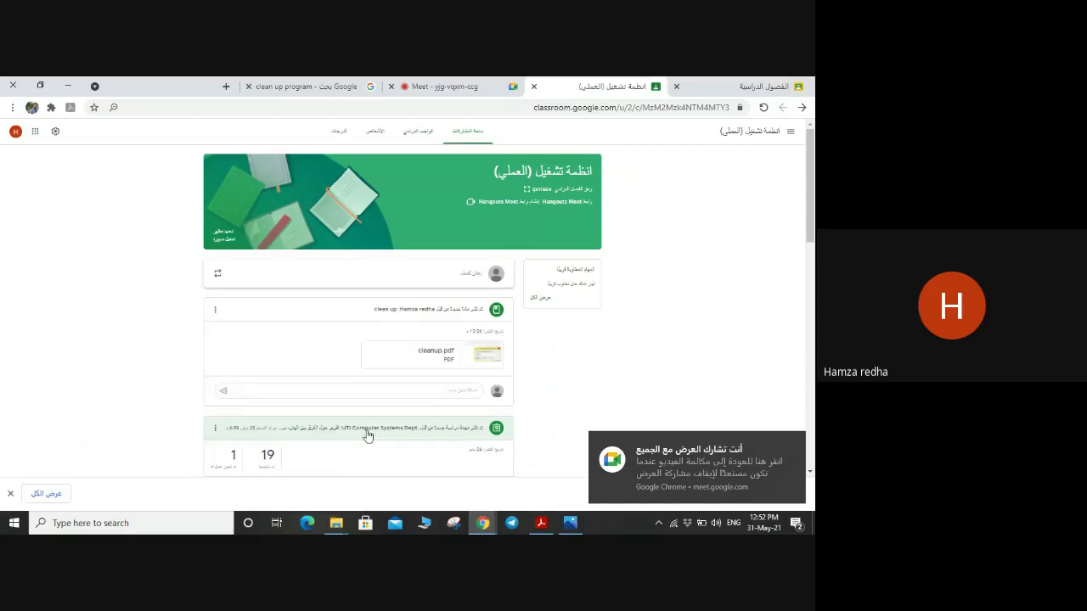
click(268, 456)
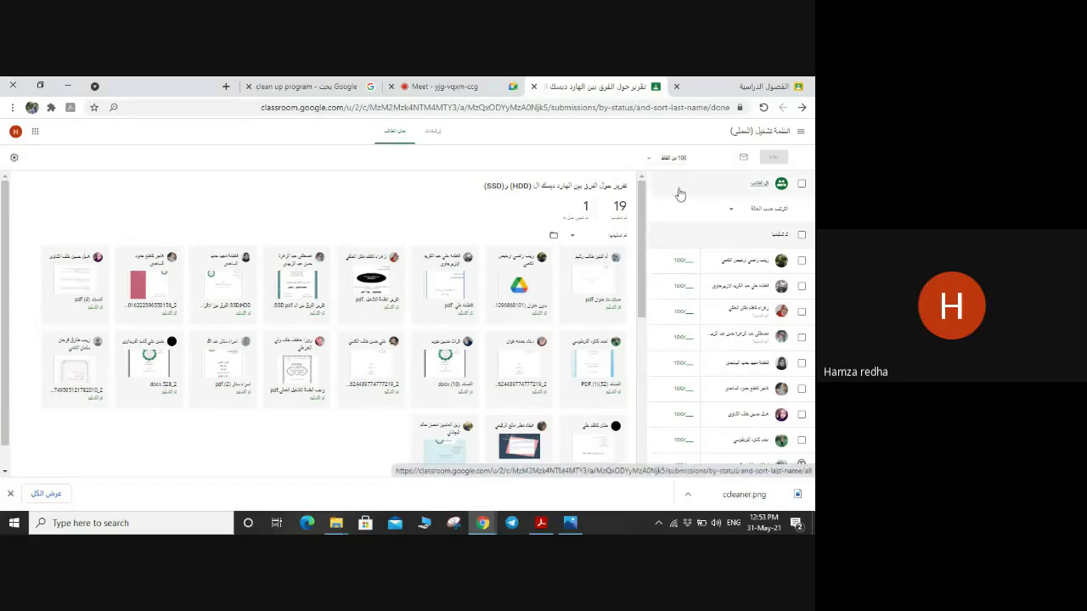
drag(643, 310, 643, 324)
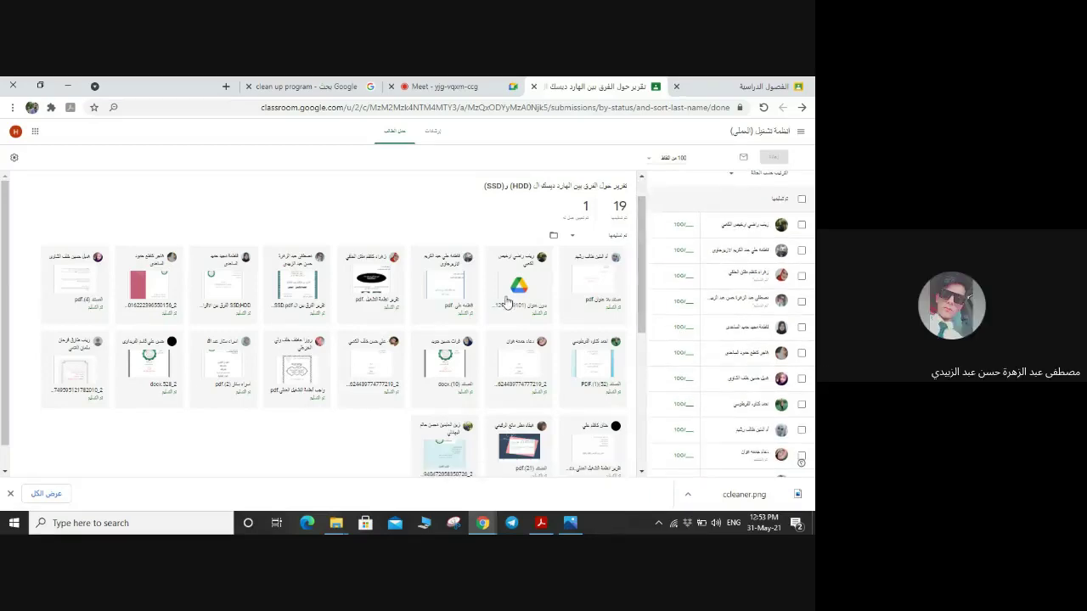
Open the student's submitted HDD and SSD report PDF and read from its cover page to the HDD and SSD descriptions
click(308, 295)
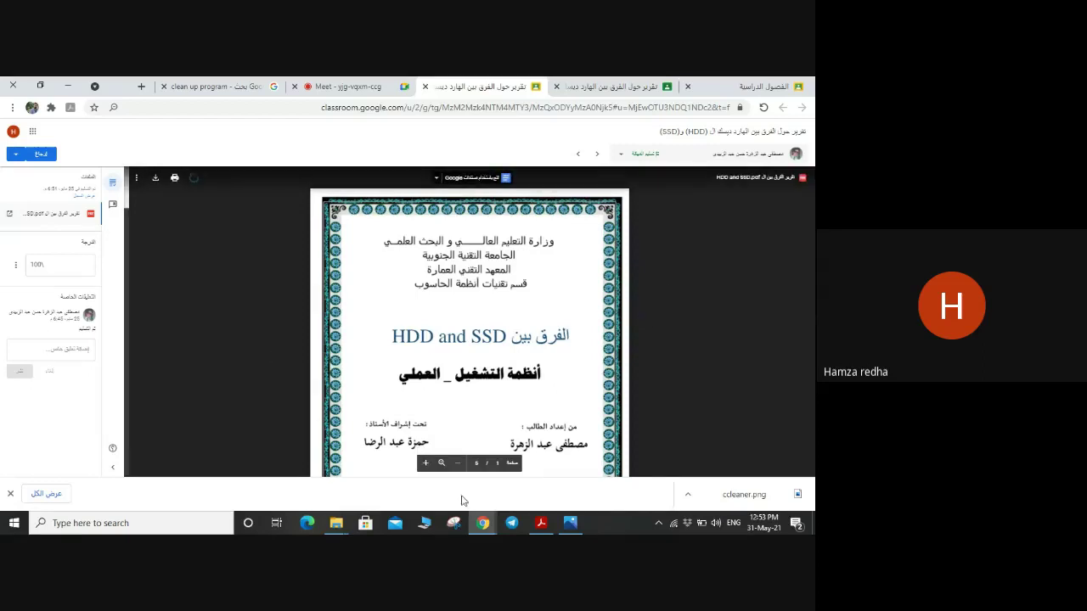
click(160, 181)
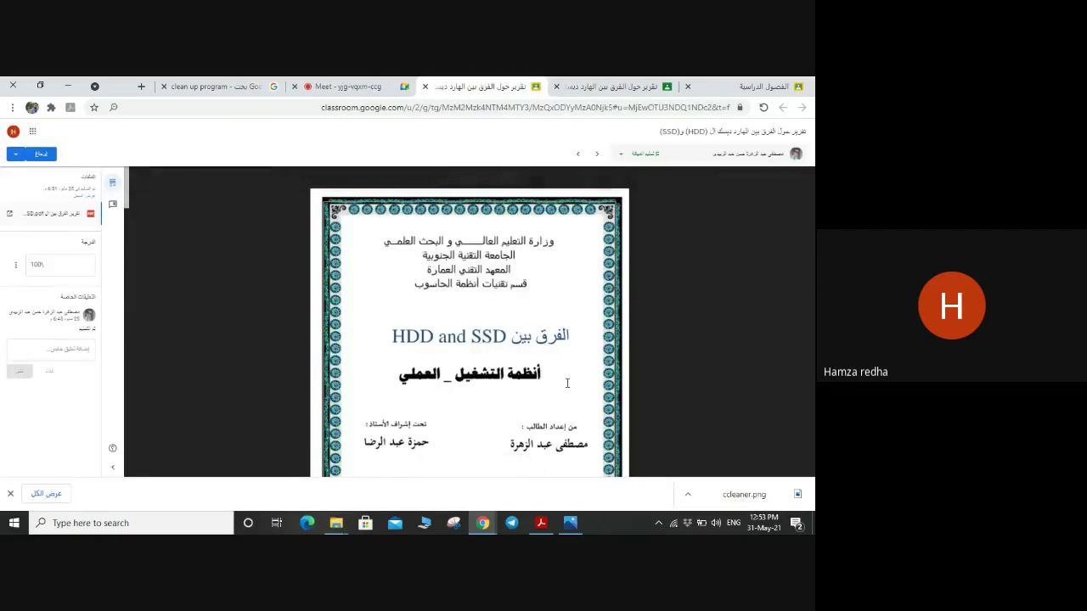
scroll(535, 304, down, 5)
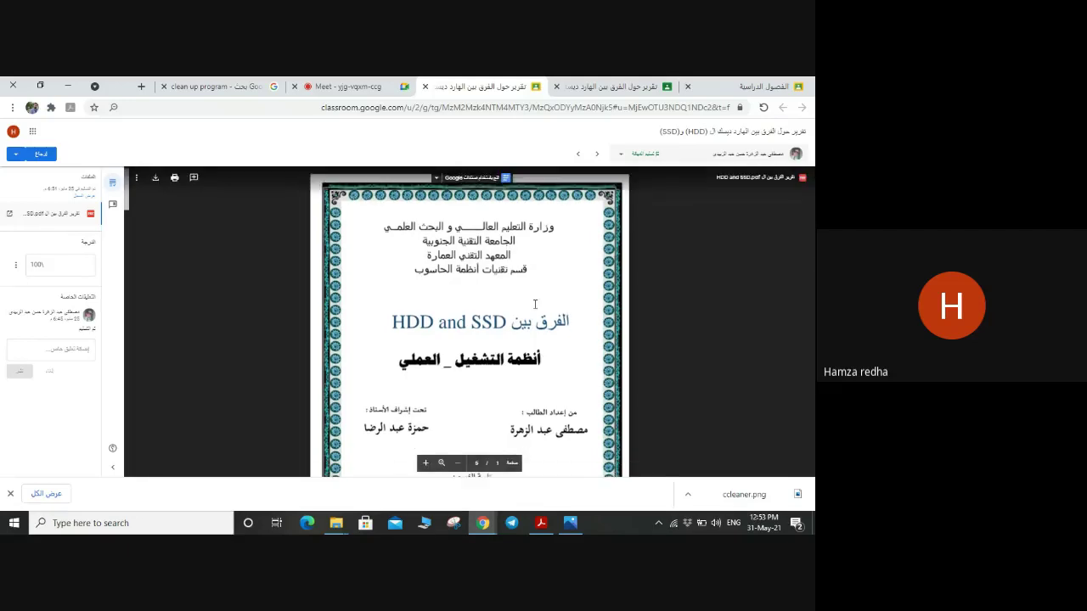
scroll(535, 304, down, 1)
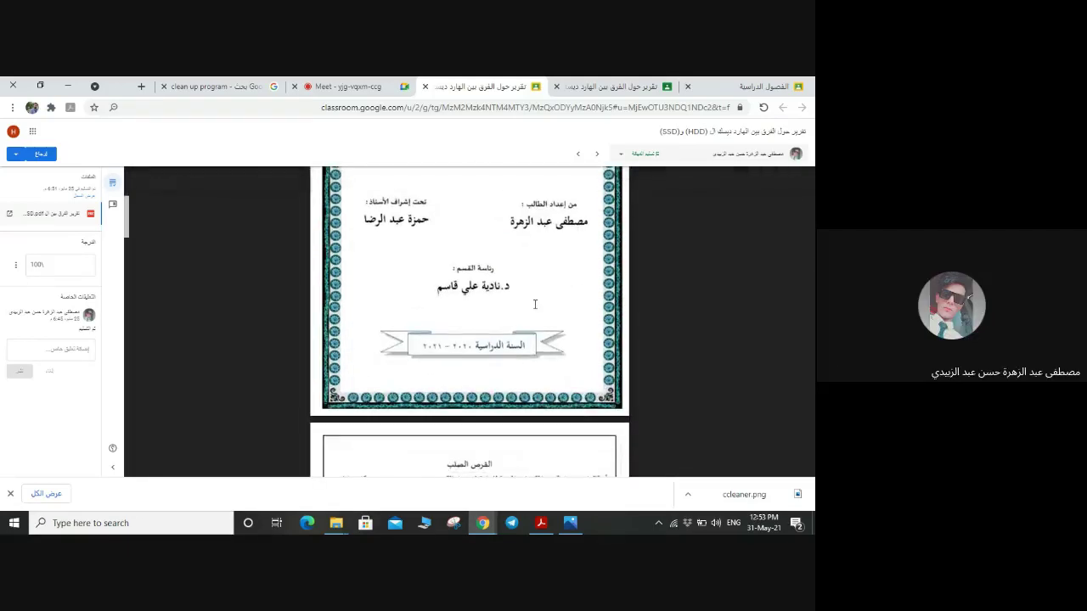
scroll(535, 304, down, 1)
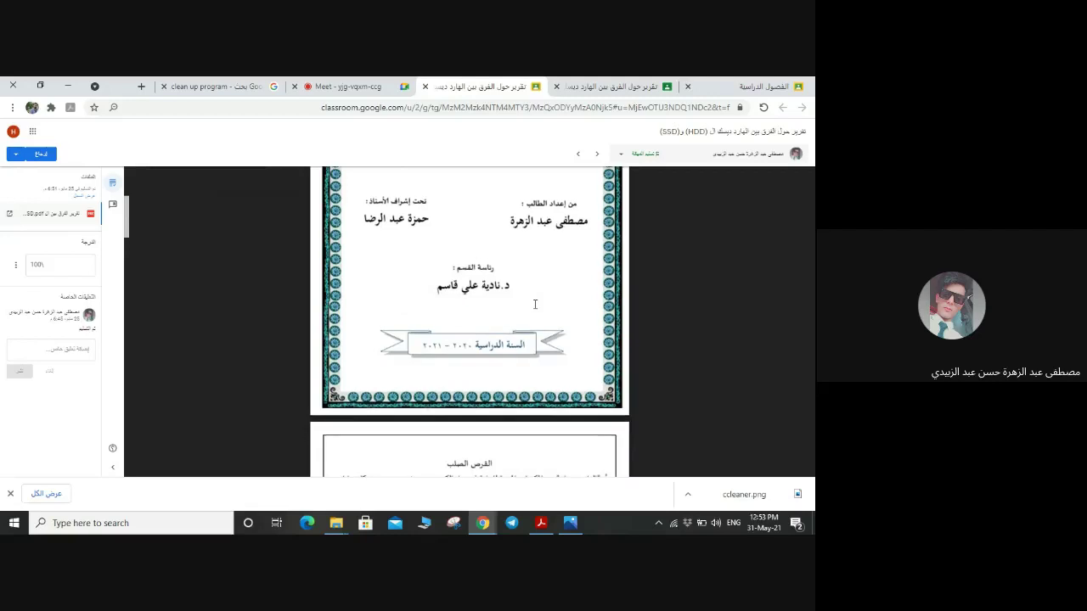
scroll(535, 304, down, 1)
scroll(535, 304, down, 4)
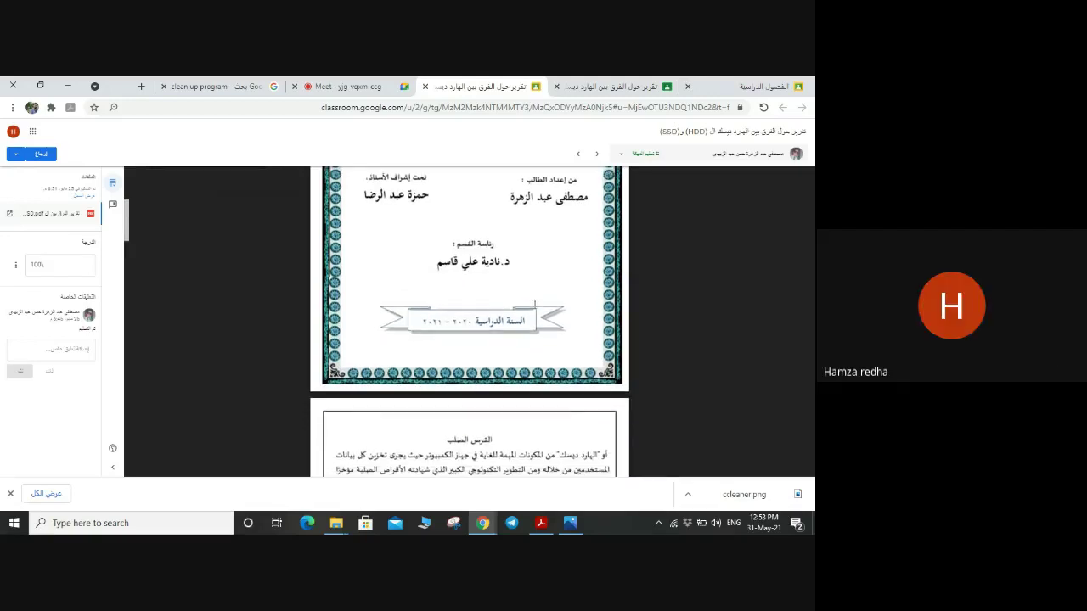
scroll(535, 304, down, 3)
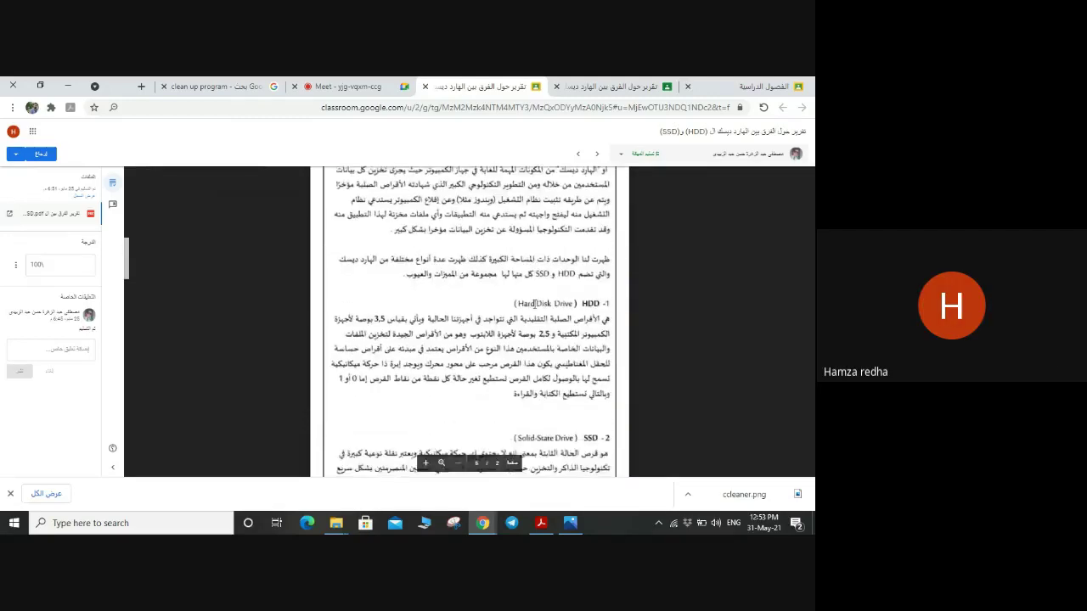
scroll(535, 304, up, 1)
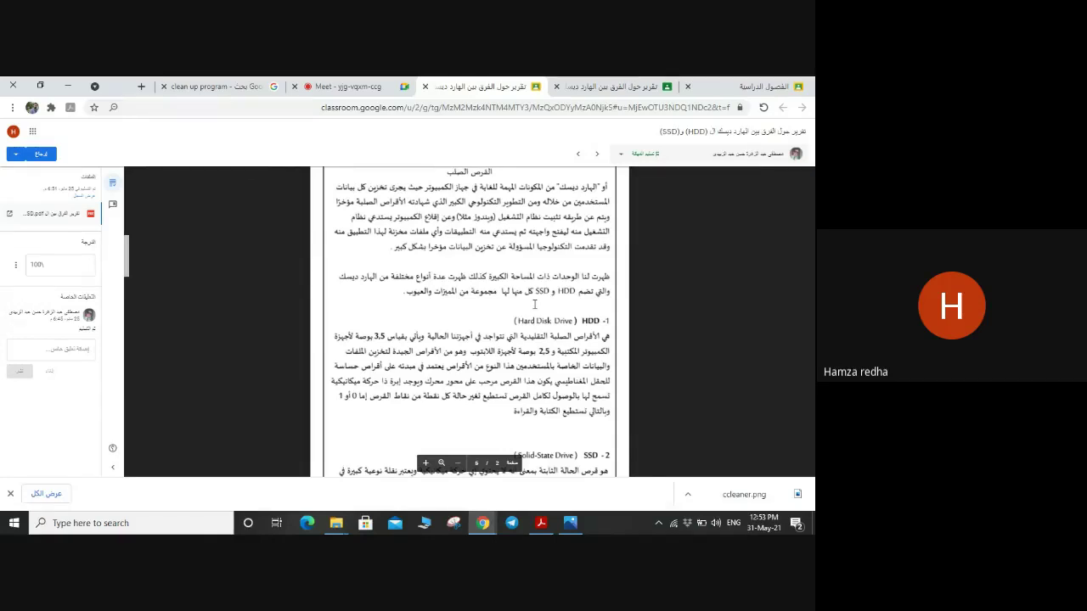
Save the student's report PDF to the Desktop as "تقرير الفرق بين ال HDD and SSD"
key(ctrl+s)
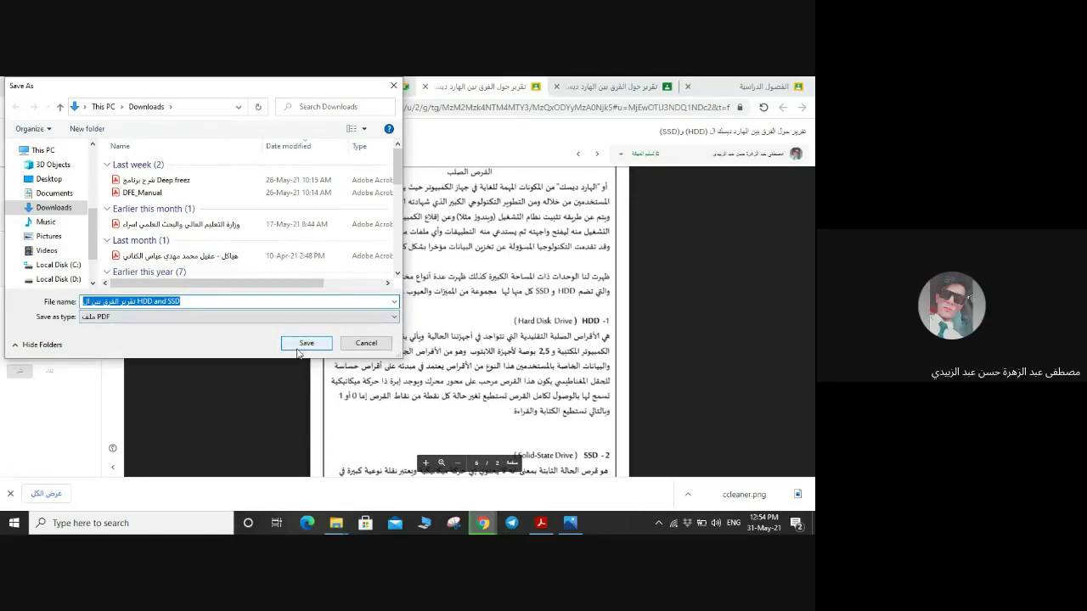
click(52, 180)
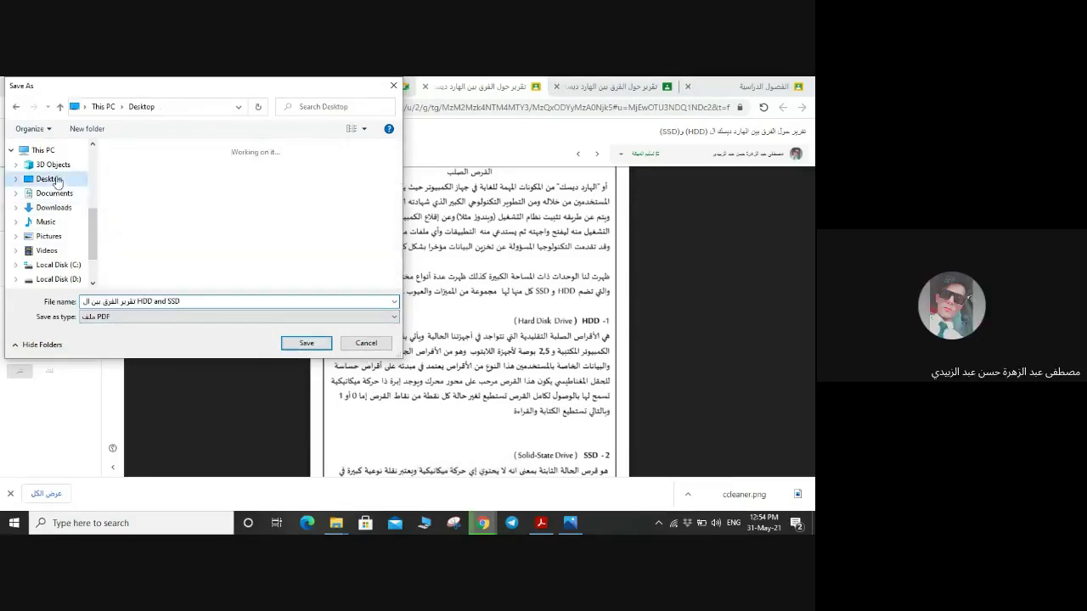
click(304, 343)
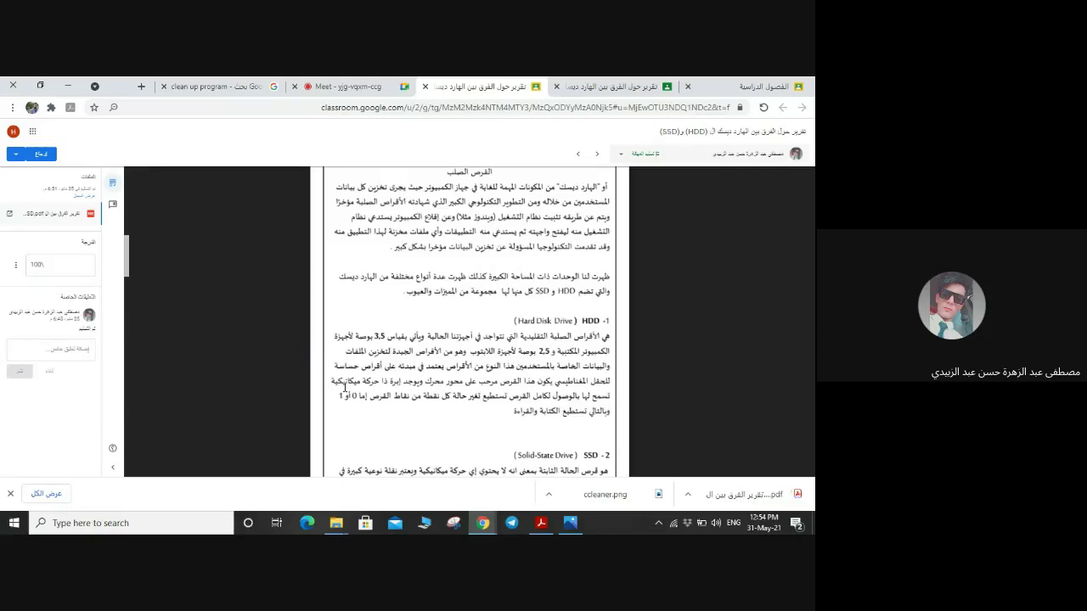
Minimize the browser, open the saved HDD and SSD report from the desktop in Adobe Acrobat Reader, and collapse its tools pane
mouse_move(207, 343)
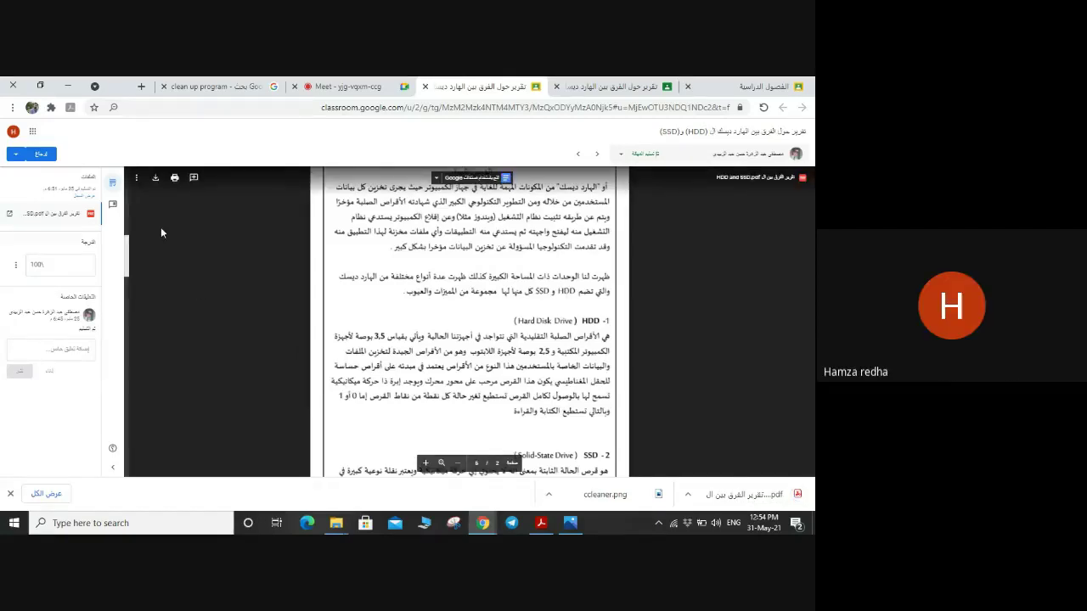
click(71, 82)
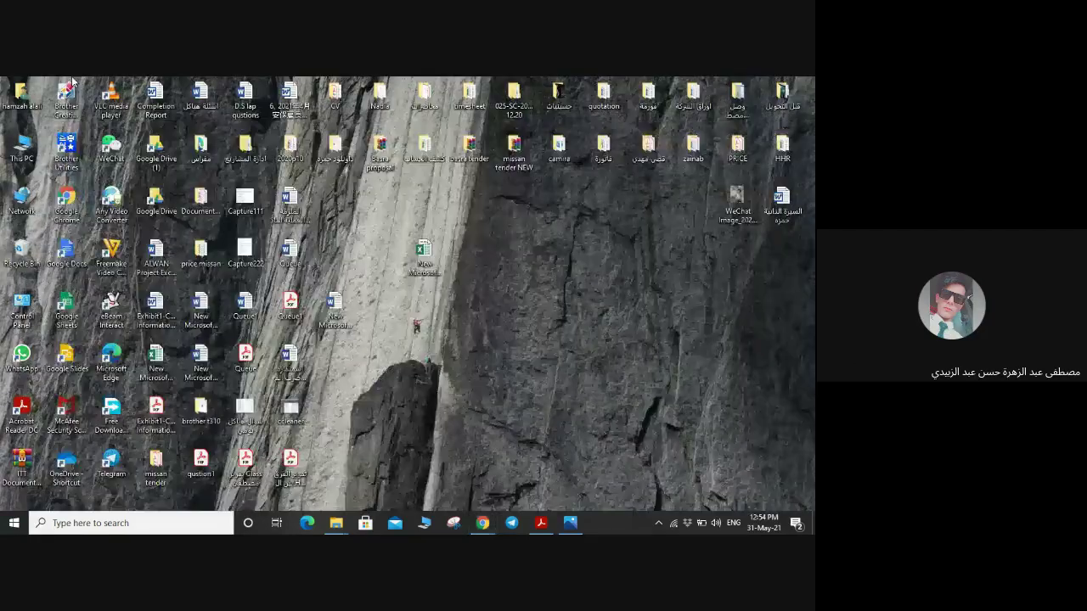
double_click(291, 462)
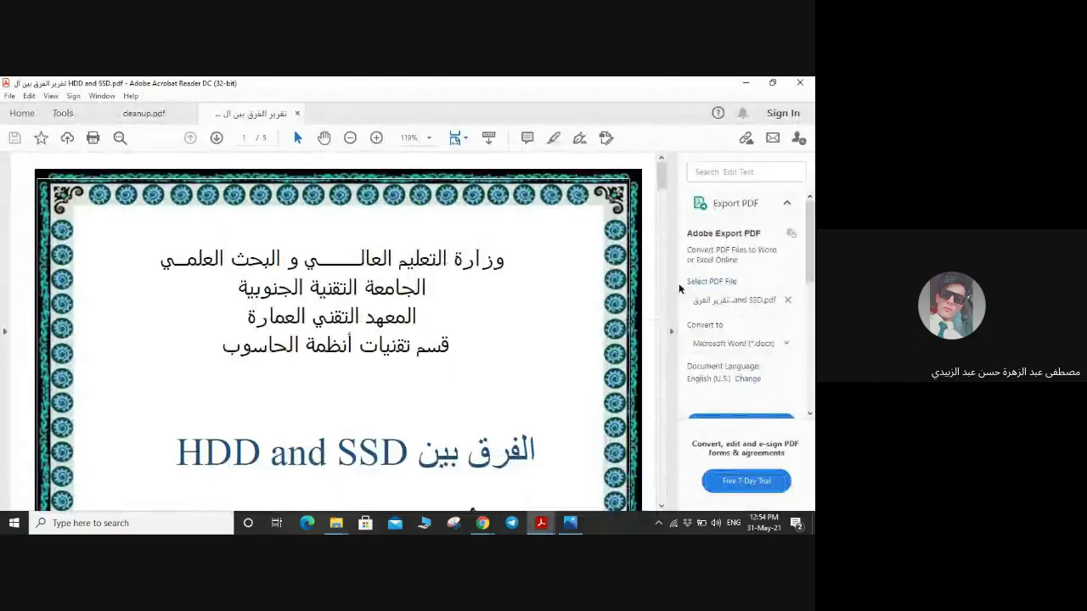
click(675, 284)
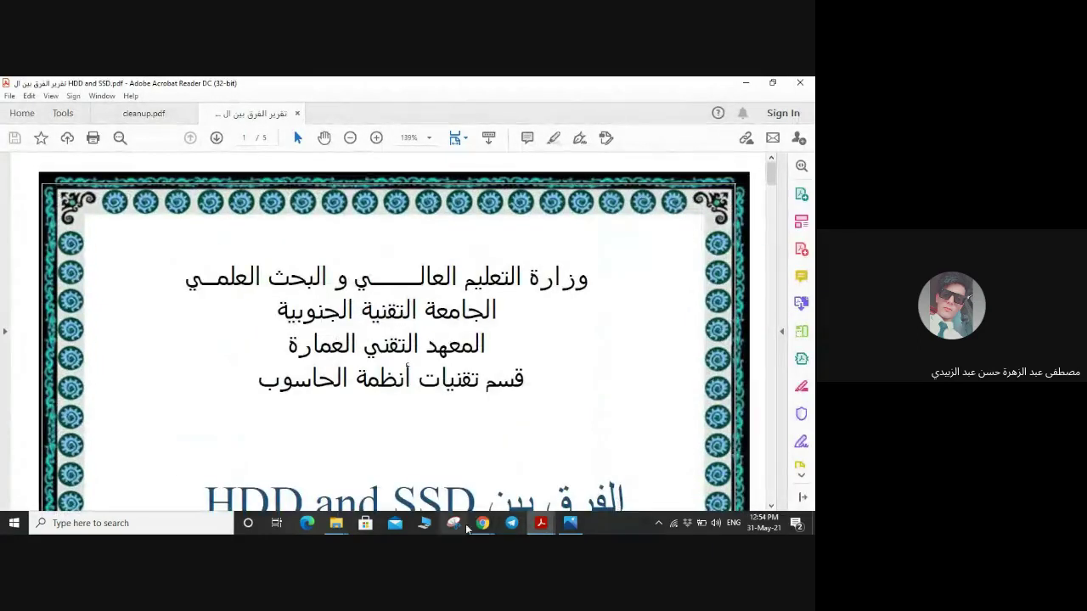